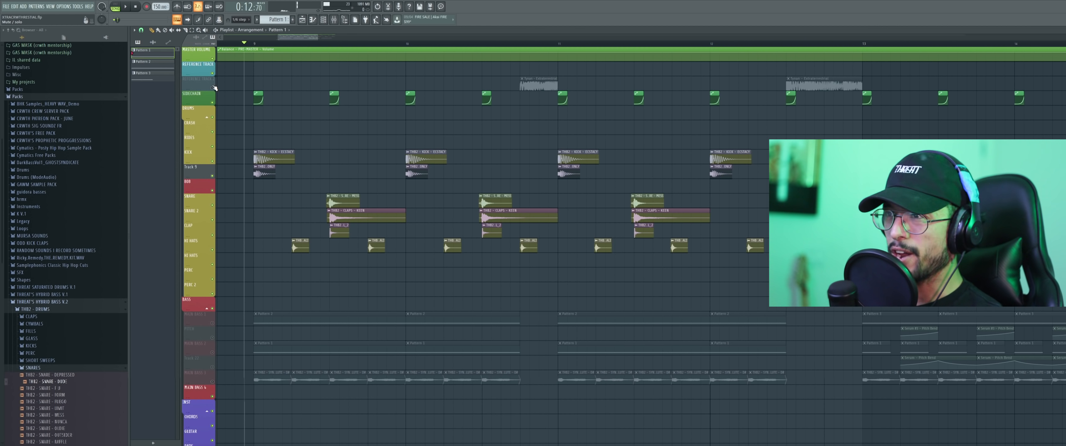
# Play the drum section, inspect the glass clip's sample settings and audition it with the mixer shown.
pyautogui.press('space')
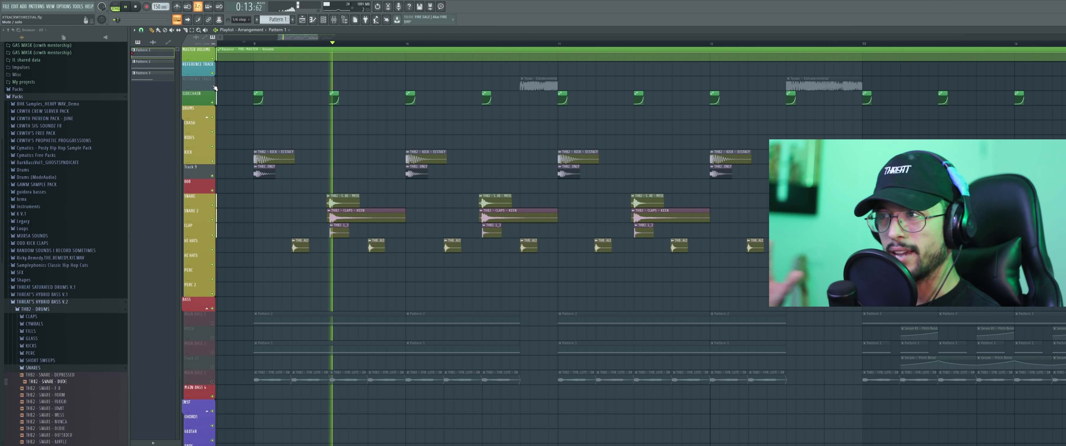
pyautogui.press('space')
pyautogui.doubleClick(337, 232)
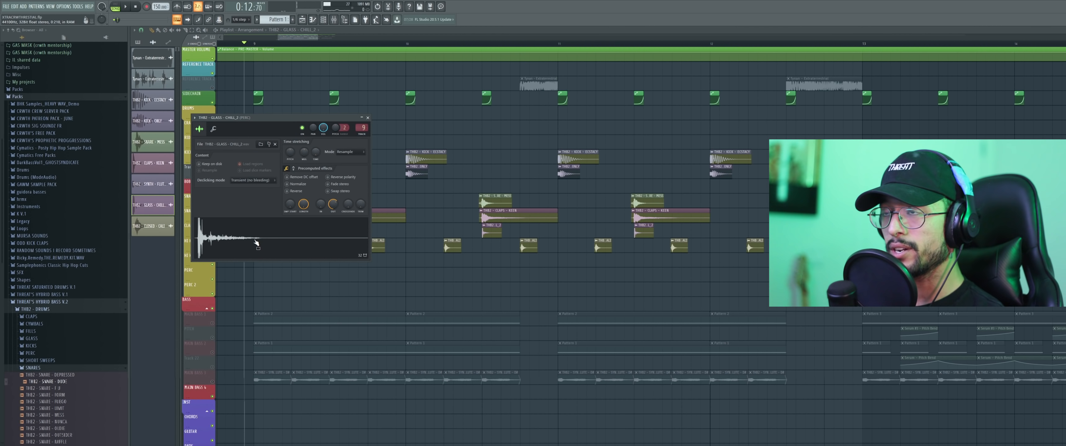
pyautogui.press('Escape')
pyautogui.click(333, 20)
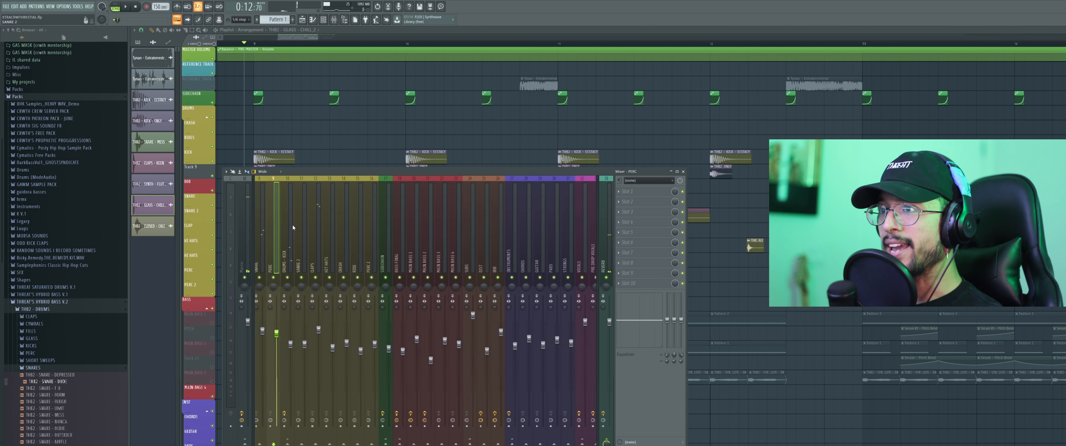
pyautogui.press('q')
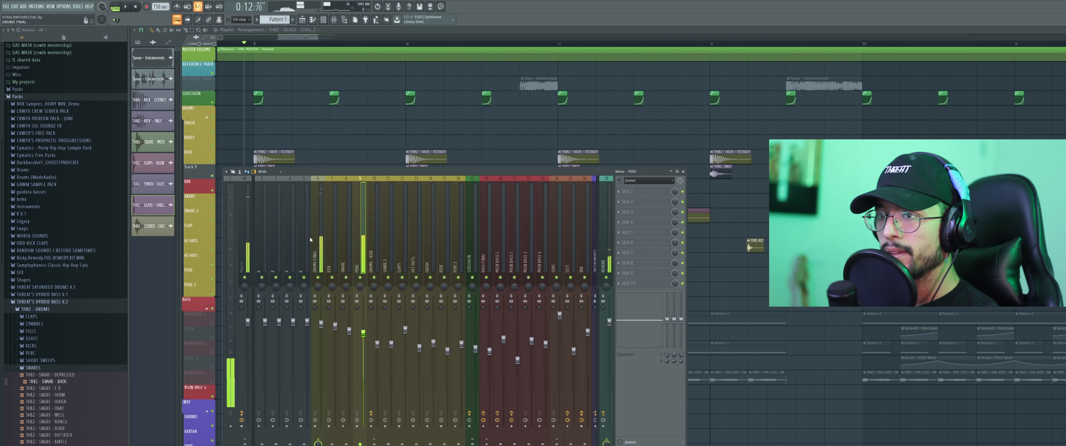
# Preview the glass samples in the THREAT'S HYBRID BASS V.2 drums folder, including the PACT and STALK sounds.
pyautogui.click(43, 339)
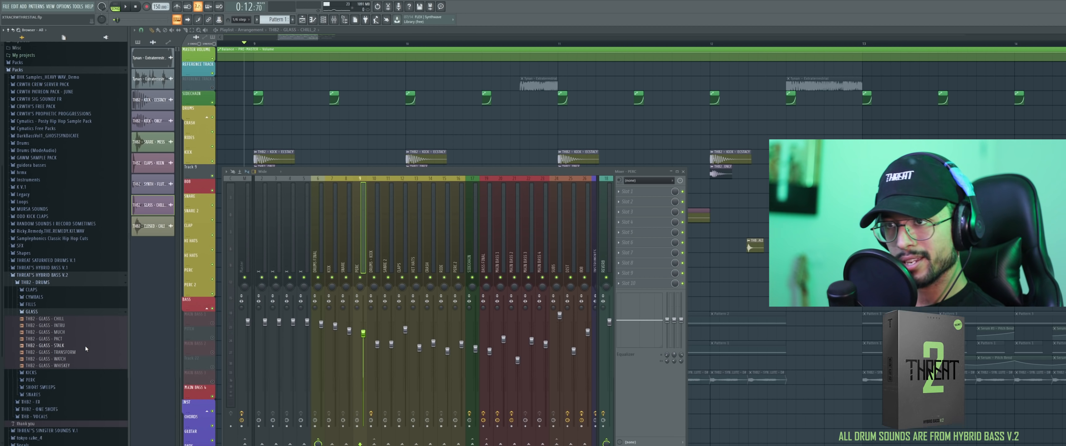
pyautogui.moveTo(86, 346); pyautogui.dragTo(87, 349)
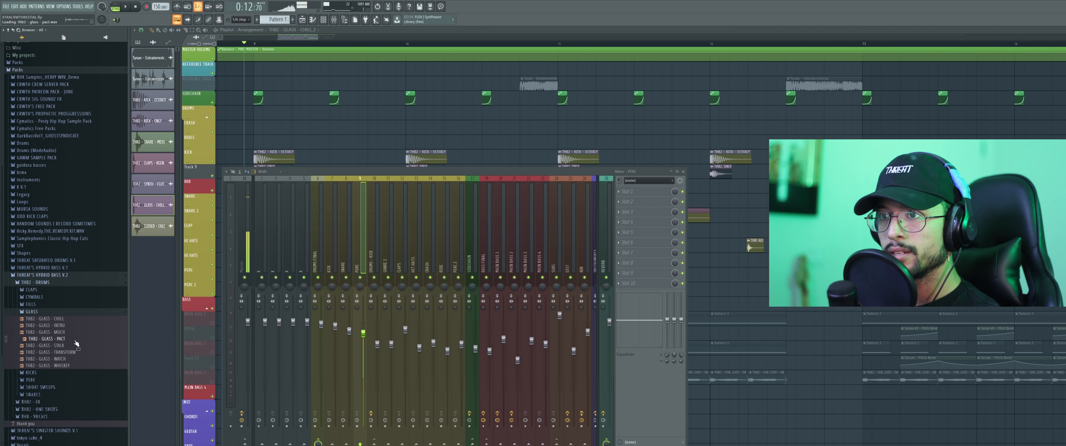
pyautogui.press('F9')
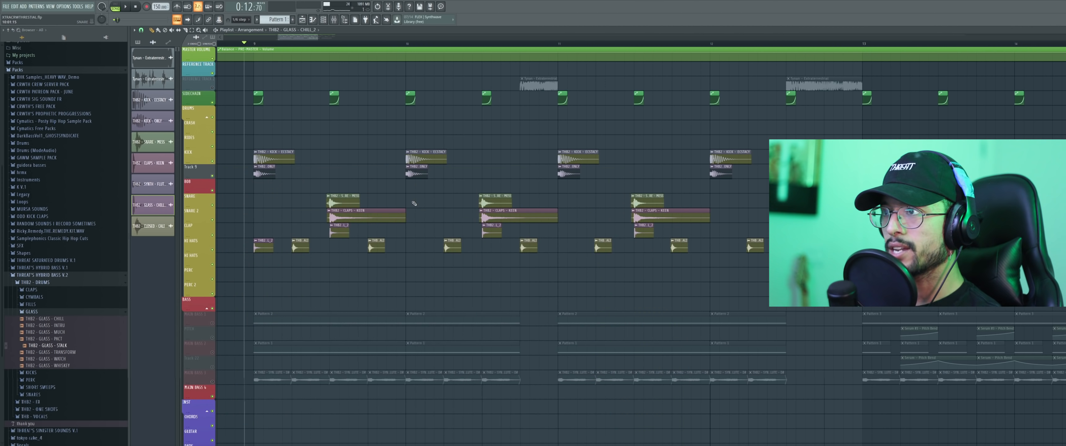
# Audition the glass clip and play the full drum arrangement, checking the drum track levels in the mixer.
pyautogui.doubleClick(348, 232)
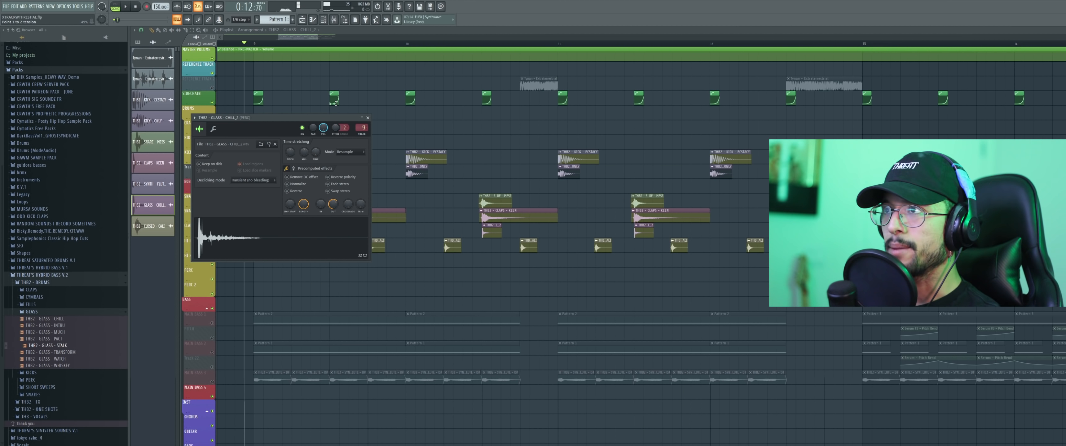
pyautogui.press('F9')
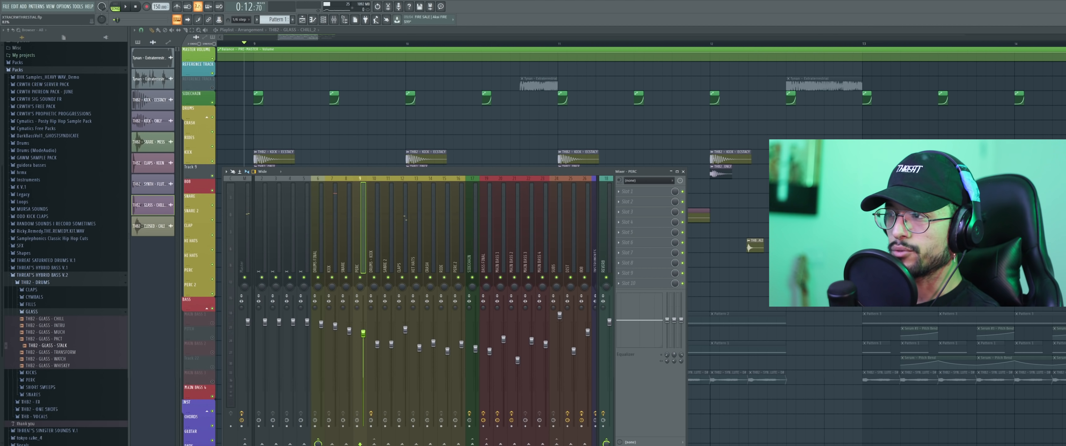
pyautogui.press('space')
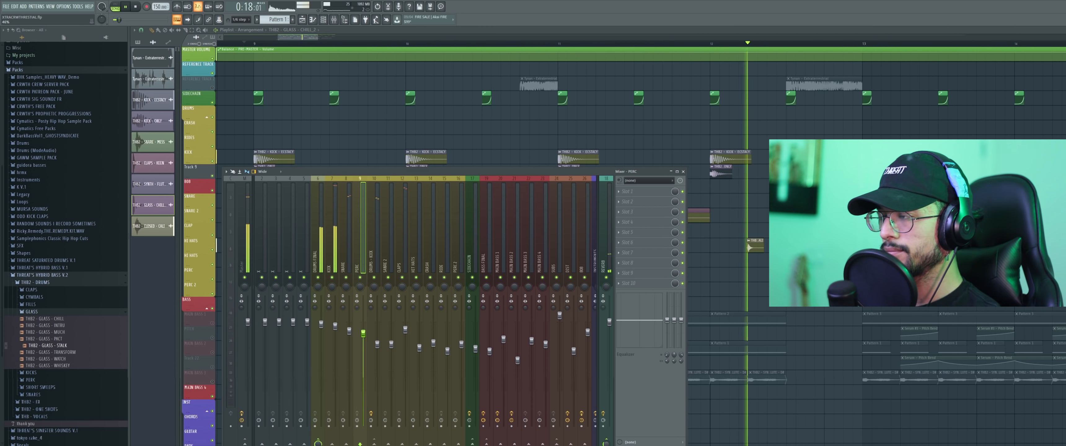
pyautogui.press('F9')
pyautogui.press('space')
pyautogui.scroll(-3, 633, 248)
pyautogui.scroll(1, 579, 242)
pyautogui.scroll(-1, 554, 242)
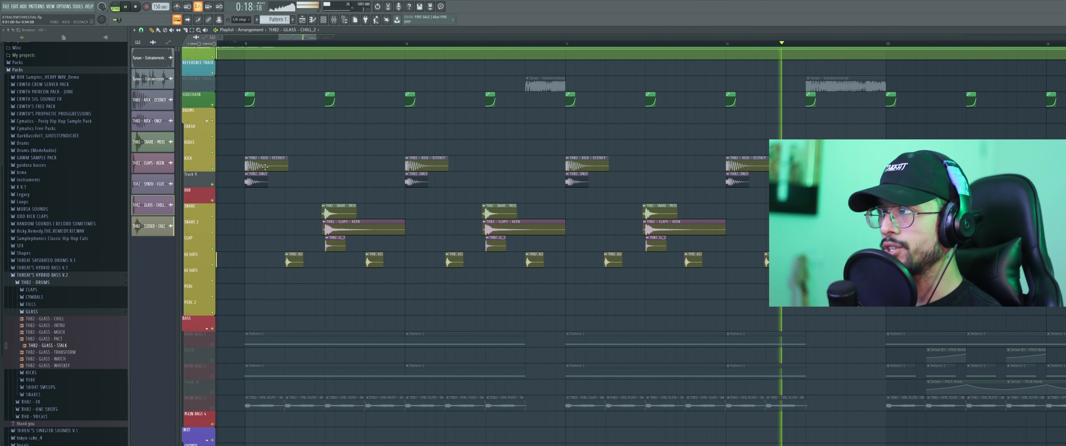
pyautogui.scroll(-3, 326, 201)
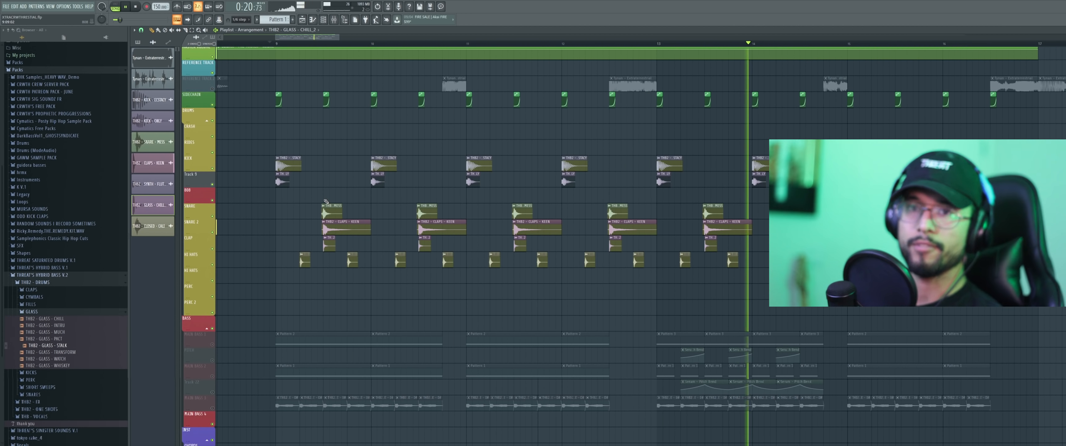
pyautogui.press('space')
# Lengthen the reference audio clip past the end of the arrangement and solo its track.
pyautogui.moveTo(606, 85); pyautogui.dragTo(774, 84)
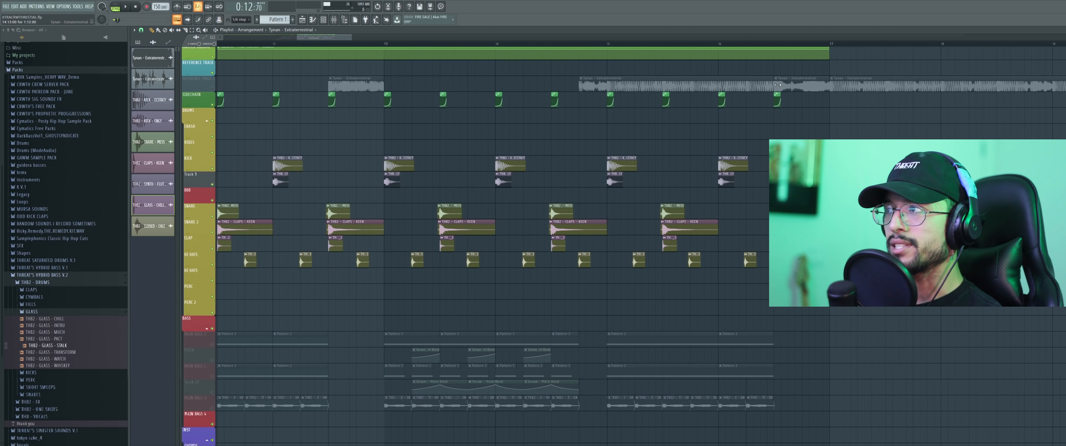
pyautogui.scroll(3, 333, 85)
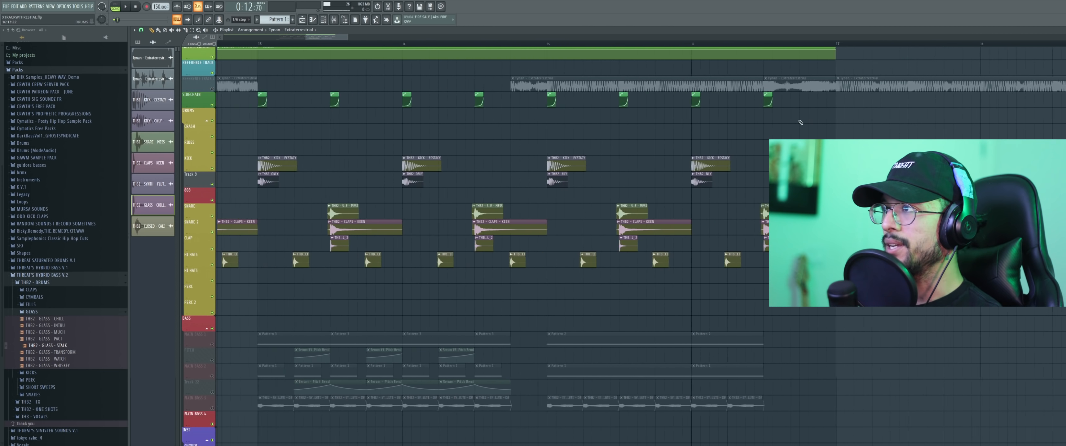
pyautogui.keyDown('ctrl'); pyautogui.click(212, 89); pyautogui.keyUp('ctrl')
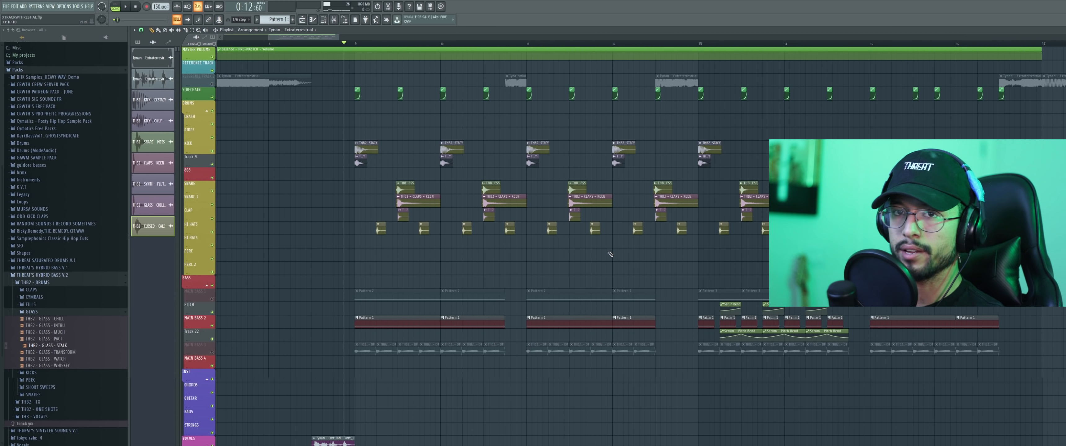
# Play the start of the drop with the drums and MAIN BASS 2 together.
pyautogui.scroll(1, 537, 284)
pyautogui.scroll(1, 536, 283)
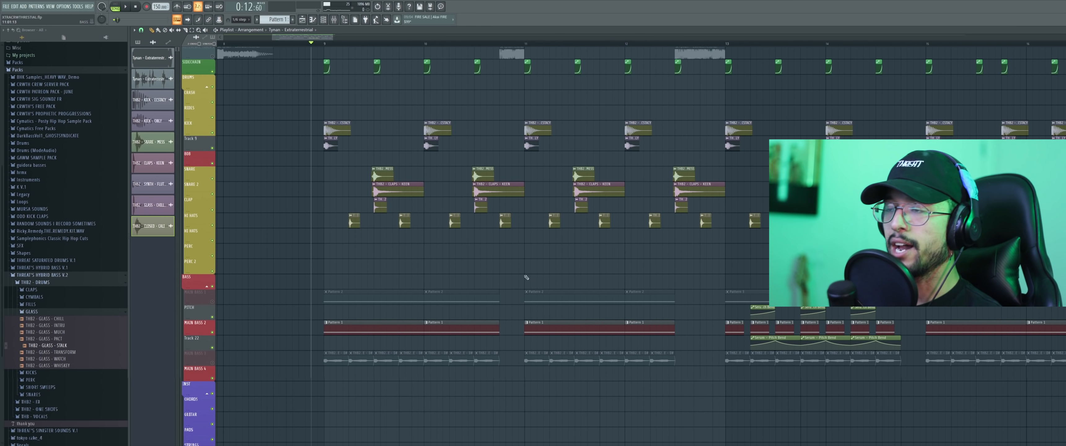
pyautogui.press('space')
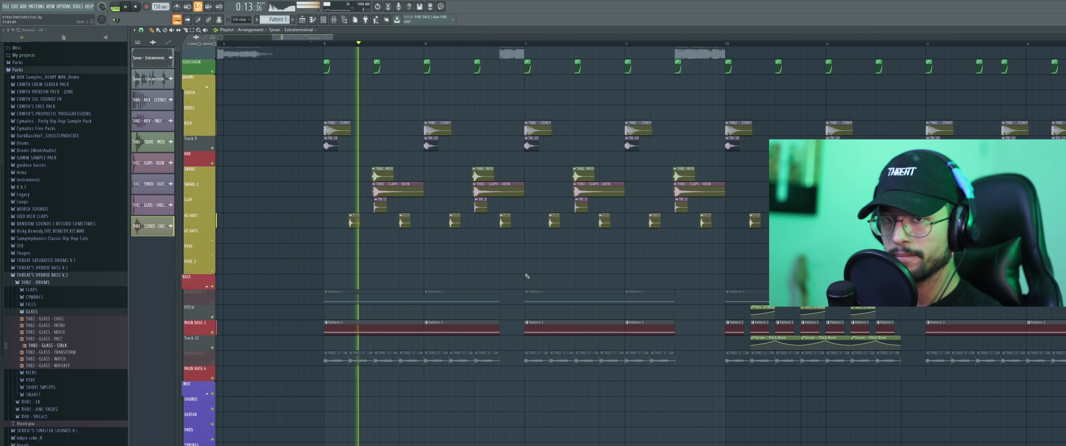
pyautogui.press('space')
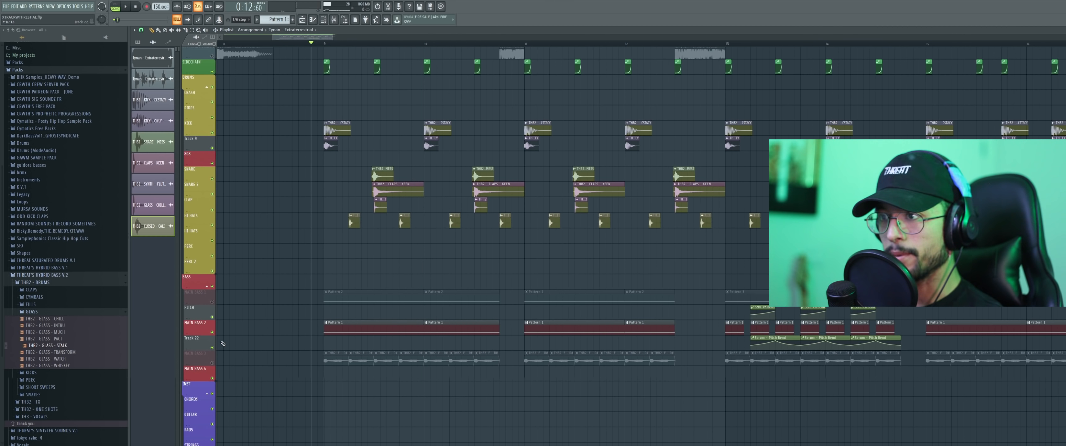
# Solo the MAIN BASS 2 track and play the start of the drop.
pyautogui.keyDown('ctrl'); pyautogui.click(212, 332); pyautogui.keyUp('ctrl')
pyautogui.press('space')
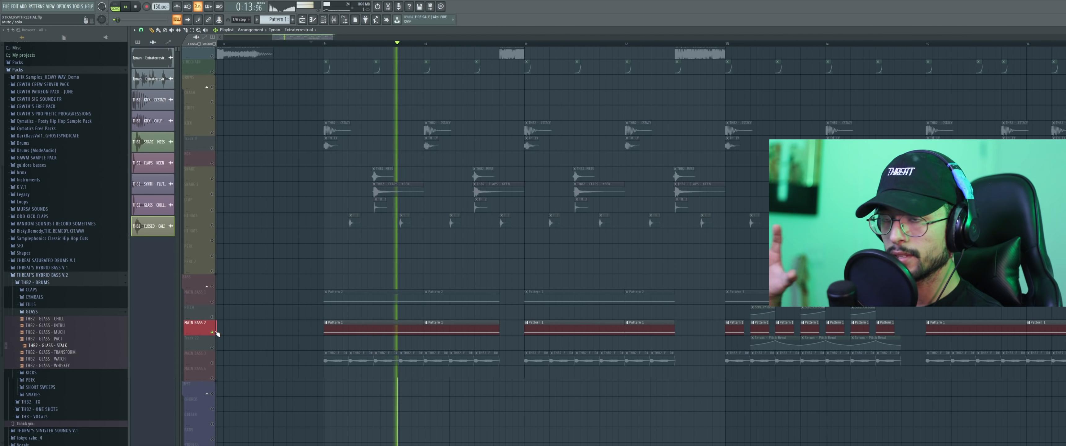
pyautogui.press('space')
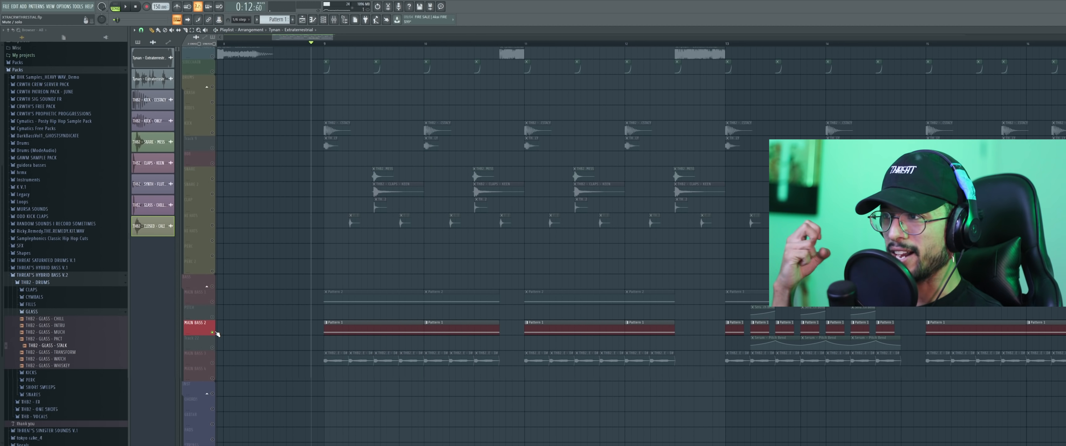
# Solo the MAIN BASS 3 track and listen to its sample layer in the drop.
pyautogui.keyDown('ctrl'); pyautogui.click(213, 363); pyautogui.keyUp('ctrl')
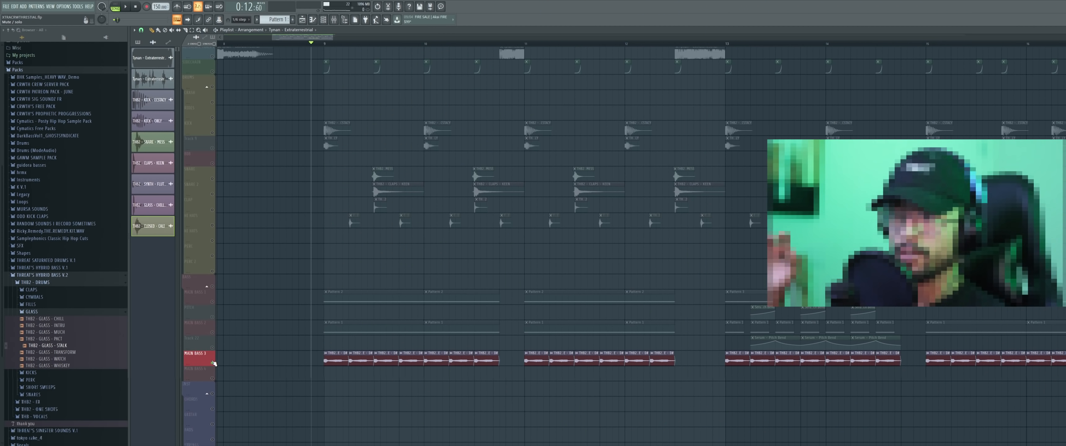
pyautogui.press('space')
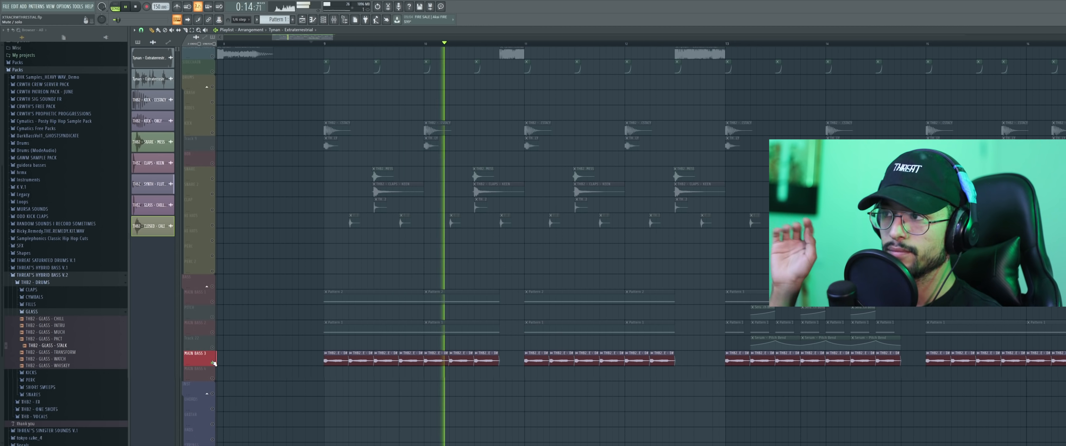
pyautogui.press('space')
# Switch from MAIN BASS 3 to MAIN BASS 1 as the only active track and play it.
pyautogui.click(214, 363)
pyautogui.click(213, 302)
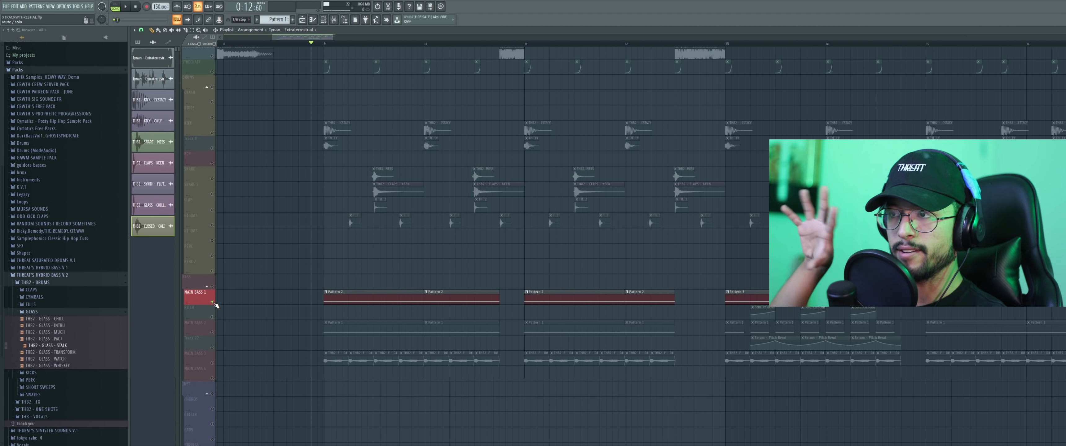
pyautogui.press('space')
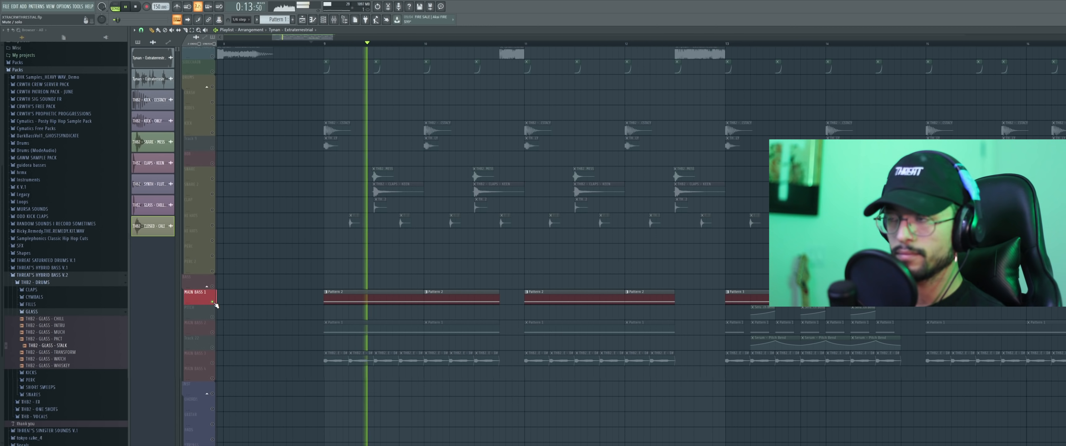
pyautogui.press('space')
# Re-enable MAIN BASS 2 and MAIN BASS 3 alongside MAIN BASS 1 and play the three layers together.
pyautogui.click(214, 364)
pyautogui.click(212, 332)
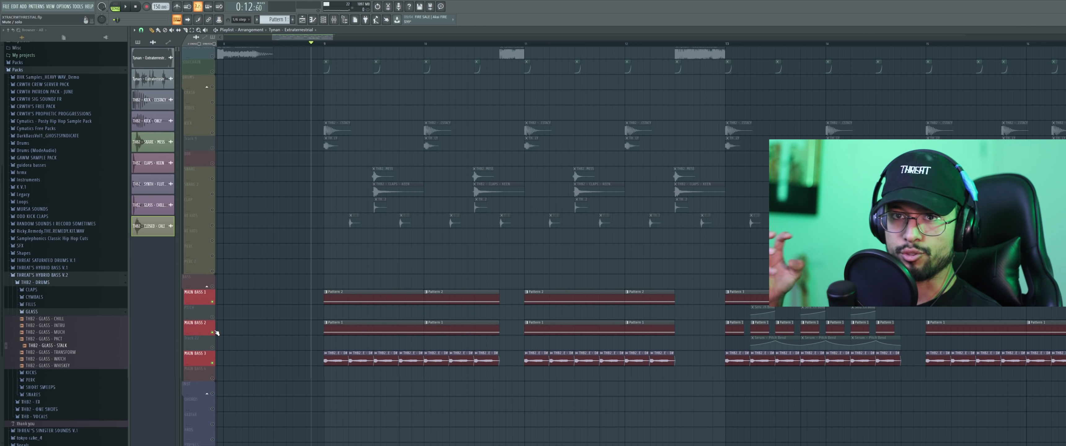
pyautogui.press('space')
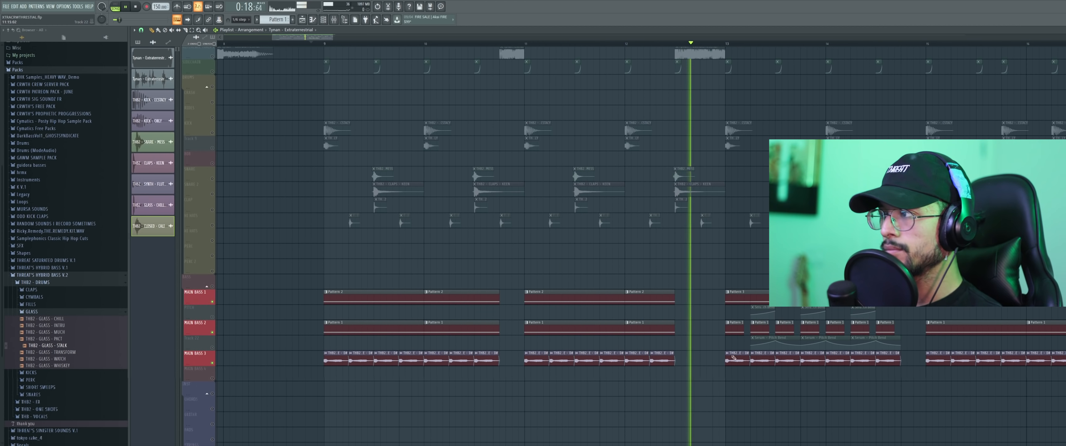
pyautogui.press('space')
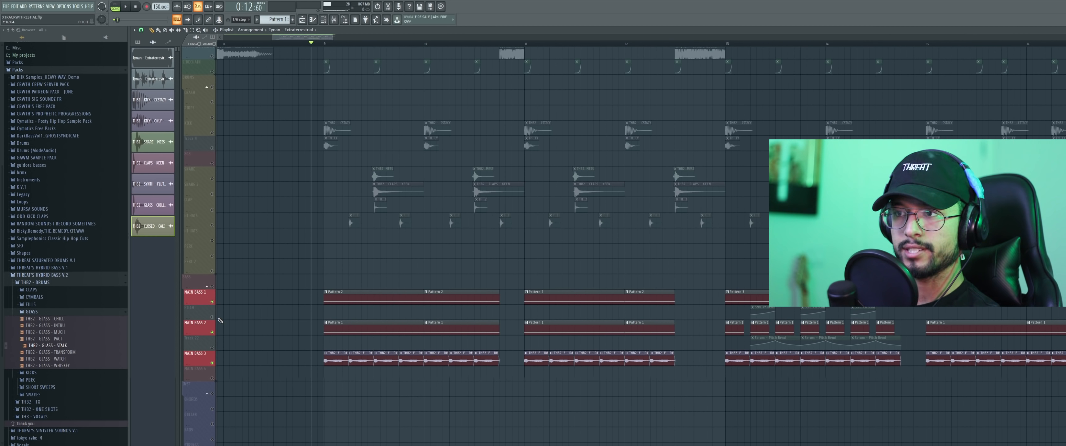
# Solo MAIN BASS 2 again and open its Serum instrument from the unsorted channels in the channel rack.
pyautogui.rightClick(213, 332)
pyautogui.scroll(-1, 301, 301)
pyautogui.scroll(2, 315, 302)
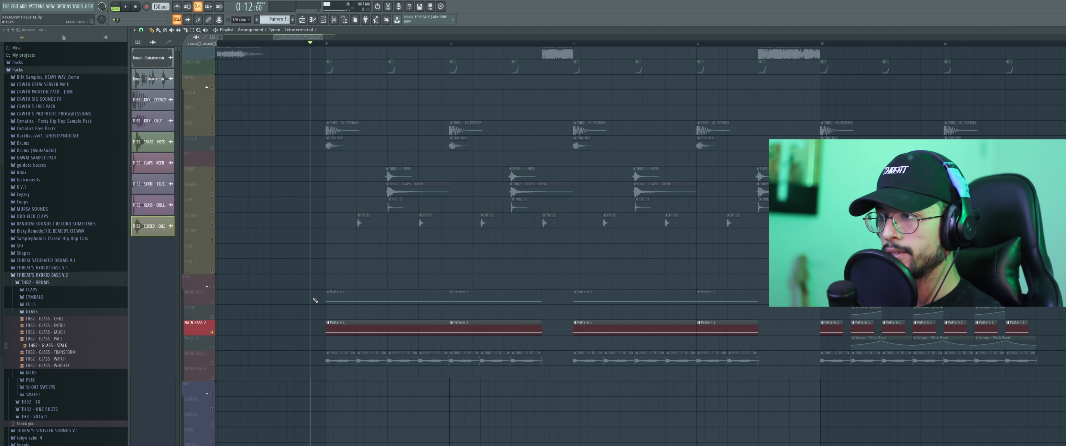
pyautogui.press('F6')
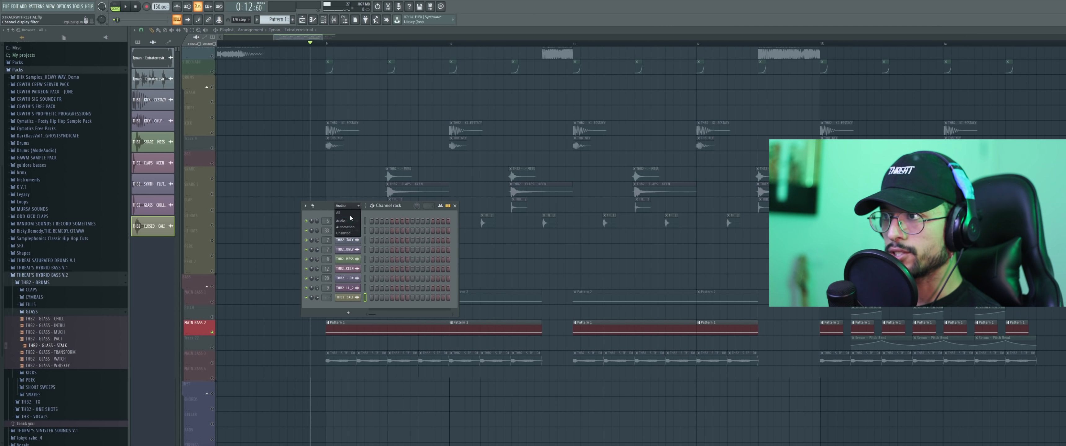
pyautogui.click(343, 233)
pyautogui.click(348, 259)
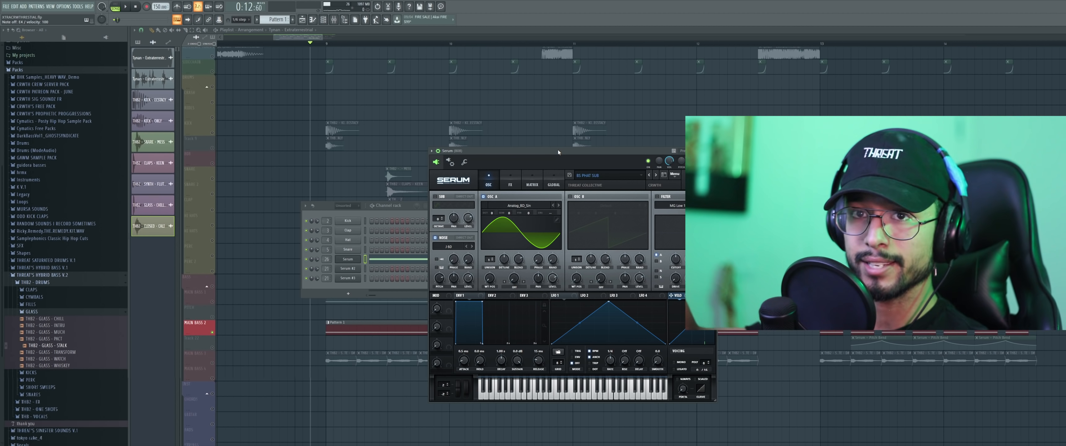
pyautogui.moveTo(558, 150); pyautogui.dragTo(535, 141)
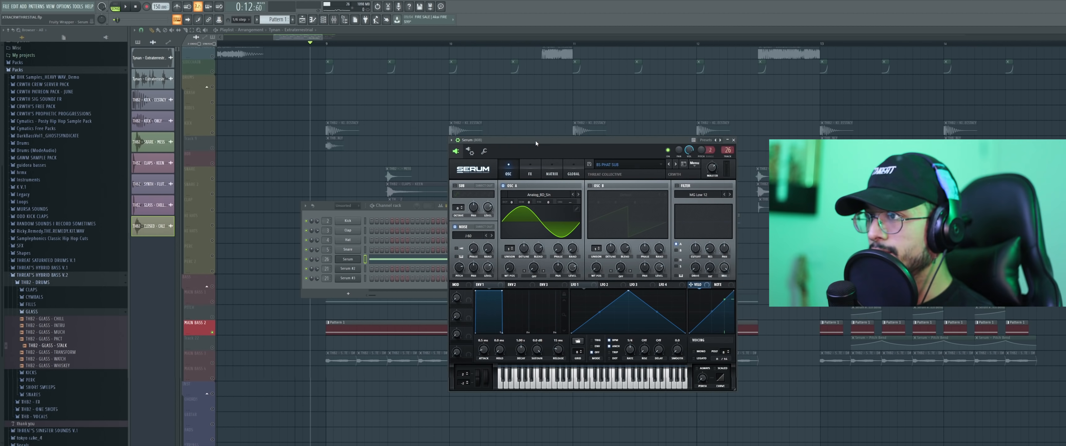
# Add a new Serum instance beside the existing one and set its noise oscillator to J60 from the Analog category.
pyautogui.rightClick(346, 265)
pyautogui.click(371, 314)
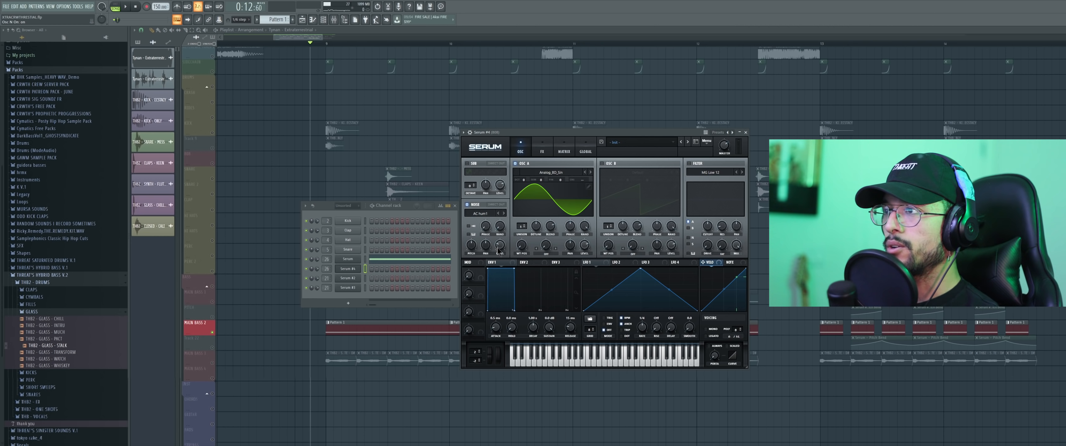
pyautogui.click(481, 213)
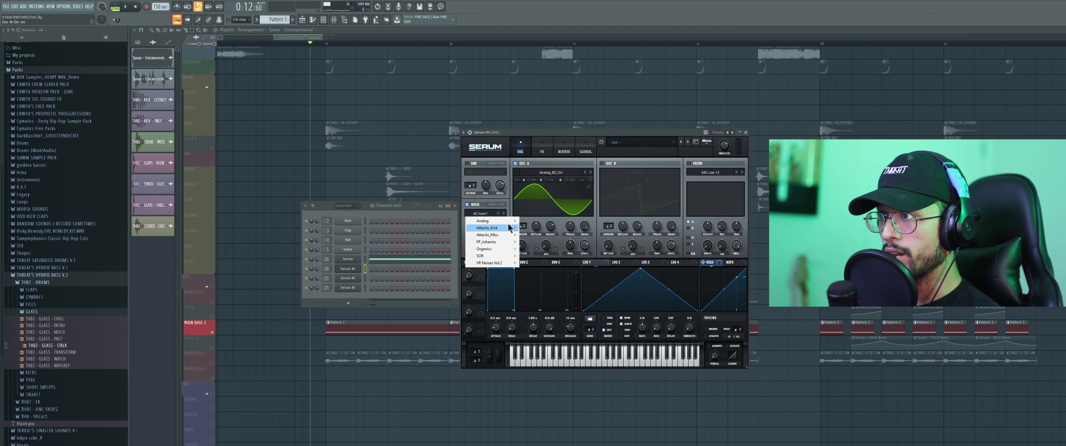
pyautogui.moveTo(508, 220)
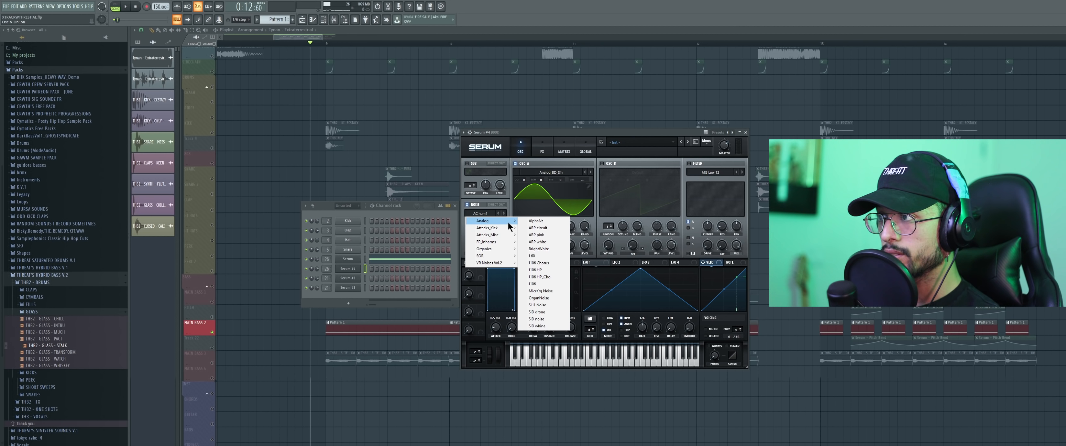
pyautogui.click(545, 256)
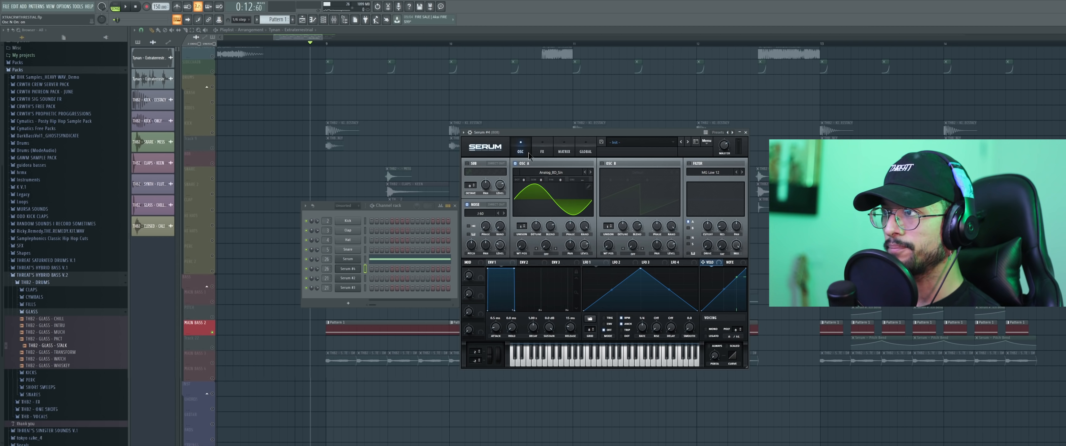
# Enable the Distortion effect in the new Serum instance and raise its drive to 100%.
pyautogui.click(542, 150)
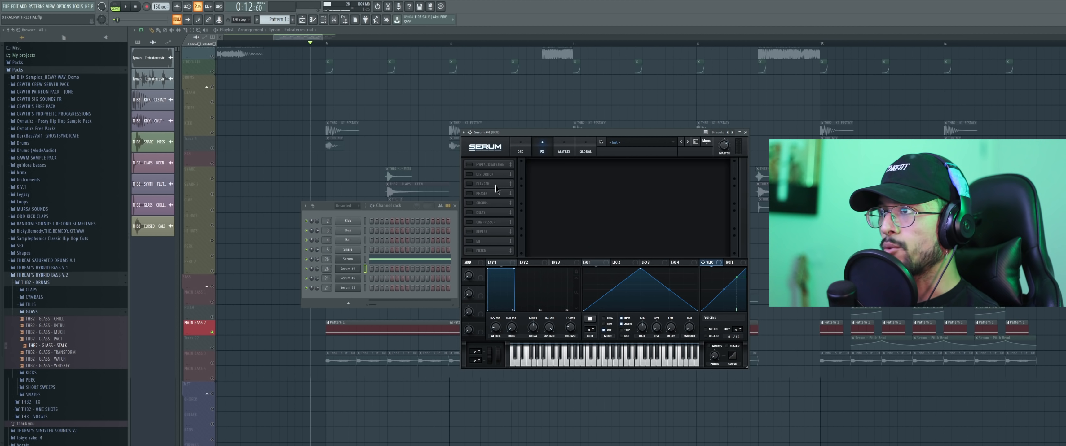
pyautogui.click(475, 173)
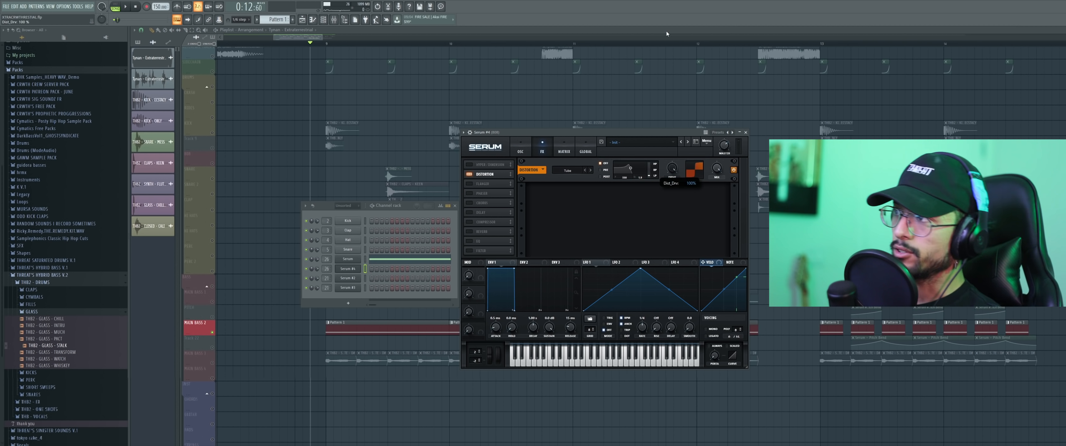
pyautogui.moveTo(672, 168); pyautogui.dragTo(671, 169)
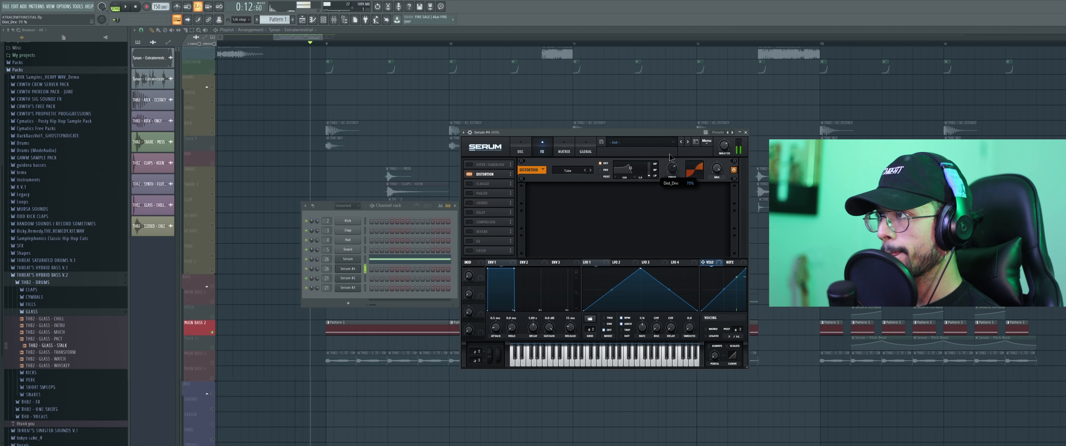
pyautogui.moveTo(672, 139); pyautogui.dragTo(676, 112)
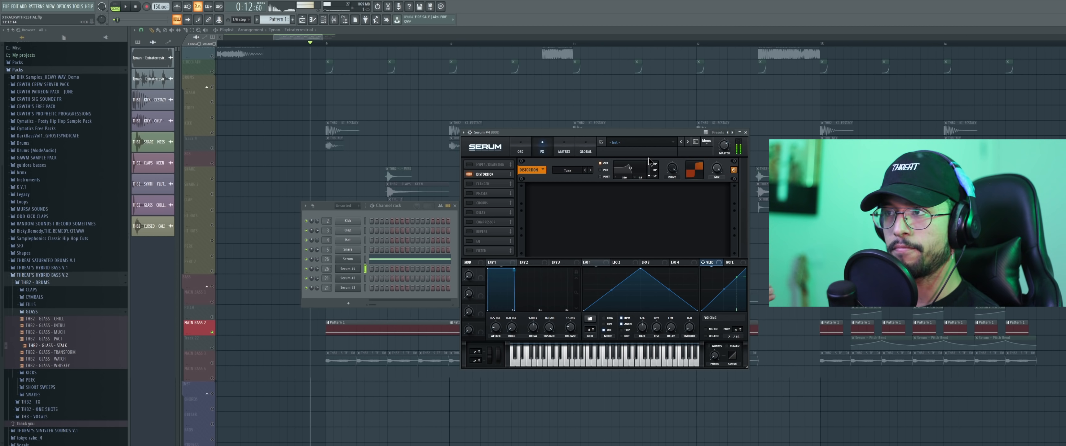
# Open the effects of the original MAIN BASS 2 Serum instance and play a note to hear its distortion and EQ.
pyautogui.click(355, 260)
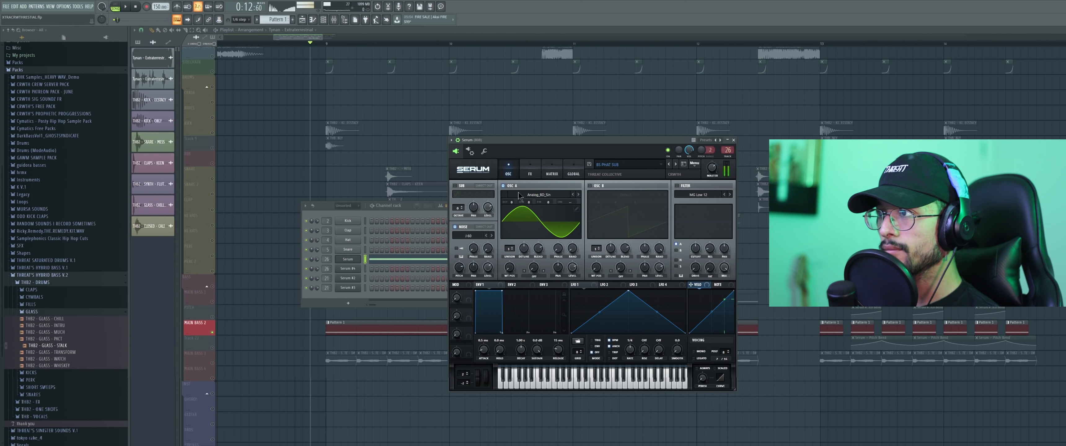
pyautogui.click(535, 175)
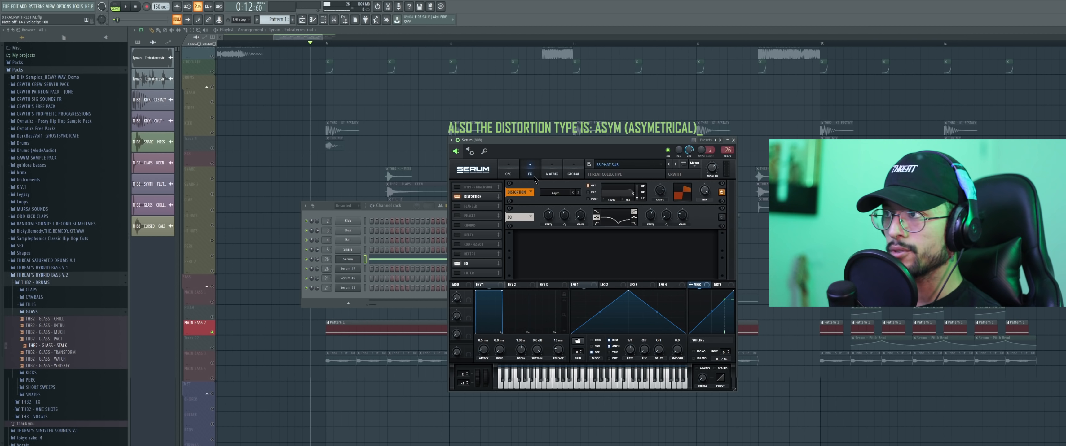
pyautogui.moveTo(604, 143); pyautogui.dragTo(601, 142)
pyautogui.press('c')
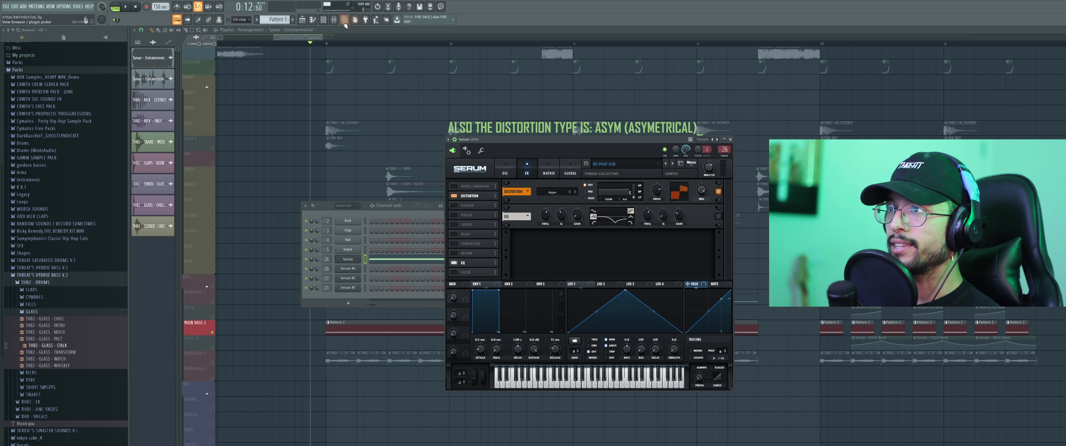
# Open the Fruity Parametric EQ 2 on the sound's mixer track and audition notes through it.
pyautogui.press('F9')
pyautogui.scroll(-3, 581, 262)
pyautogui.click(642, 212)
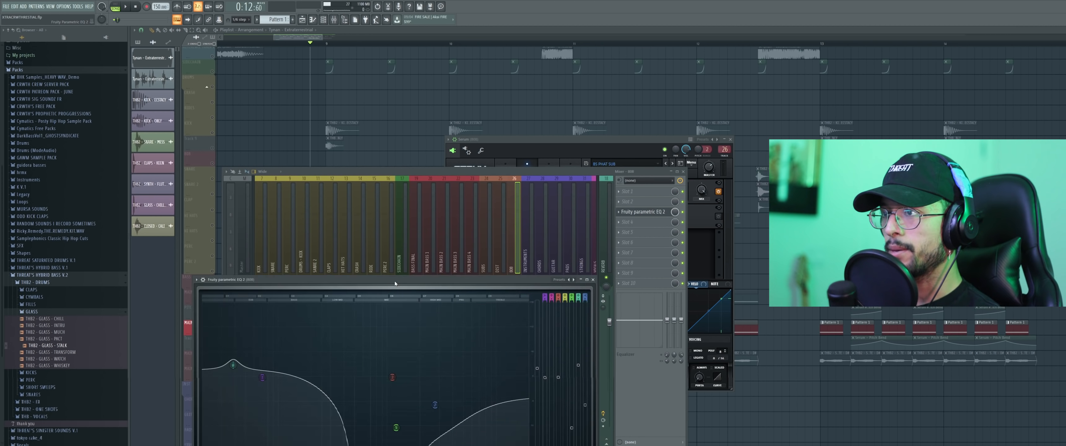
pyautogui.moveTo(396, 285); pyautogui.dragTo(510, 139)
pyautogui.press('c')
pyautogui.moveTo(635, 139); pyautogui.dragTo(524, 148)
pyautogui.press('F9')
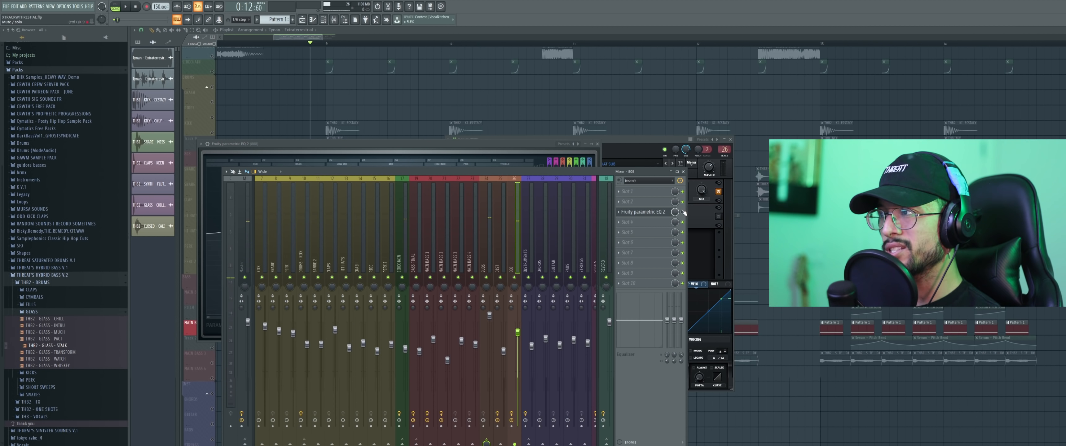
pyautogui.click(495, 143)
pyautogui.press('c')
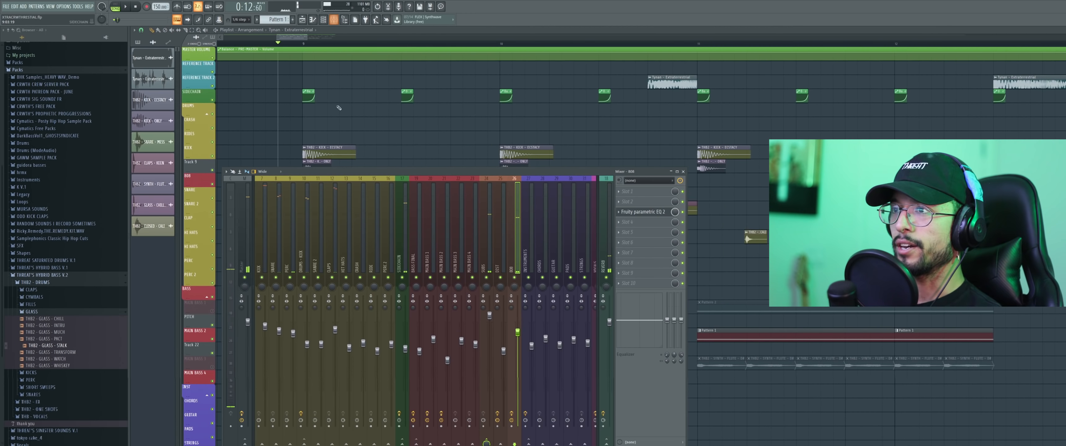
# Set the playback position to the part of the drop where the MAIN BASS 2 pitch bend automation comes in.
pyautogui.click(245, 415)
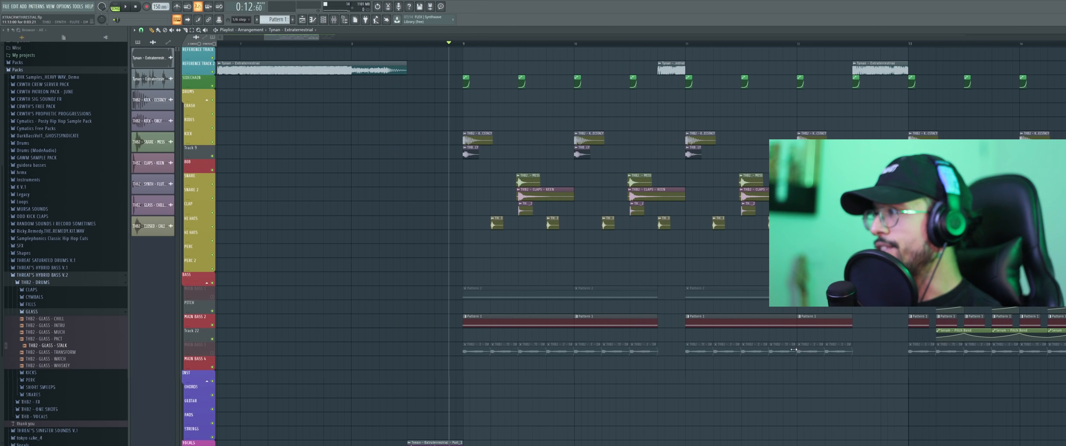
pyautogui.scroll(6, 1018, 389)
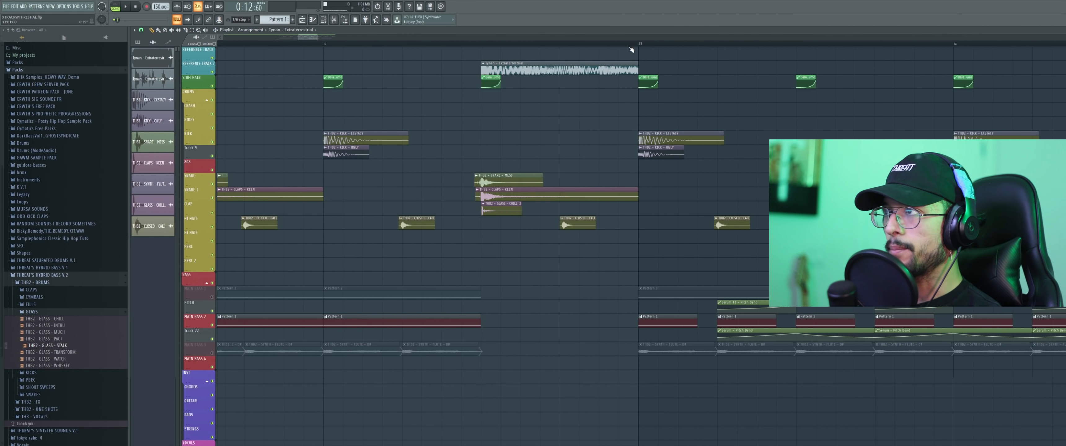
pyautogui.click(631, 47)
pyautogui.scroll(-2, 587, 264)
pyautogui.scroll(1, 881, 390)
pyautogui.press('space')
pyautogui.scroll(-1, 892, 390)
pyautogui.scroll(1, 891, 374)
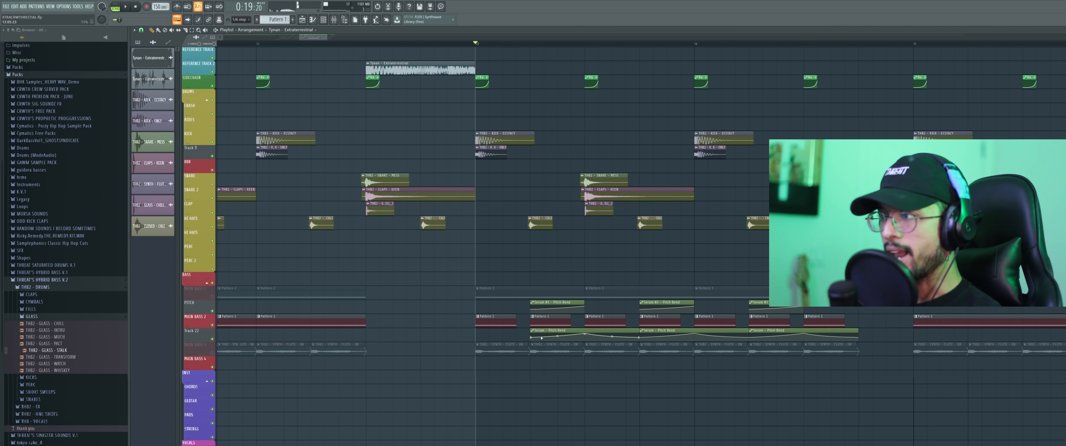
# Check the MAIN BASS 2 Serum instance from the channel rack and play the pitch bend section.
pyautogui.click(323, 20)
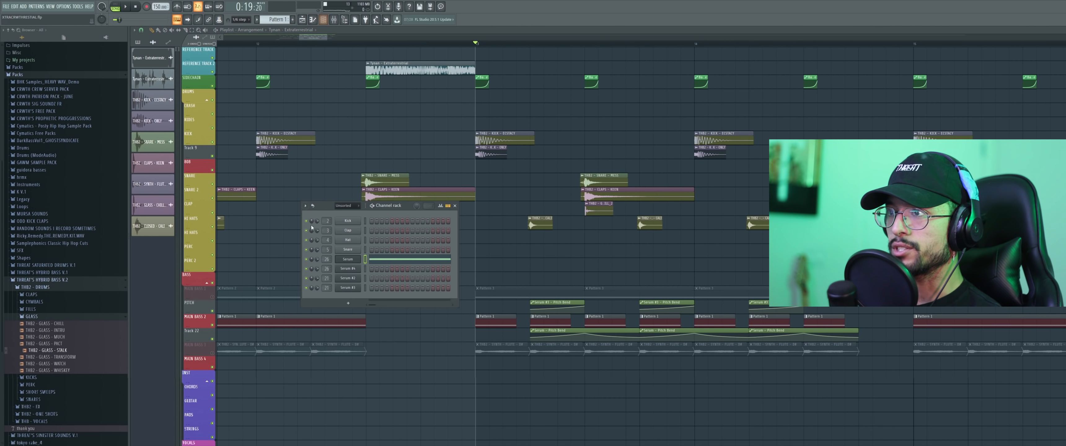
pyautogui.click(348, 260)
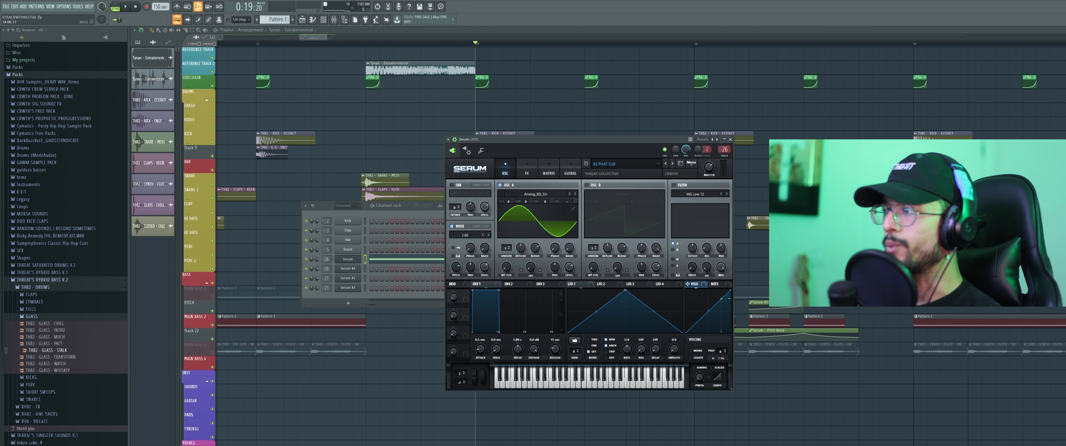
pyautogui.press('space')
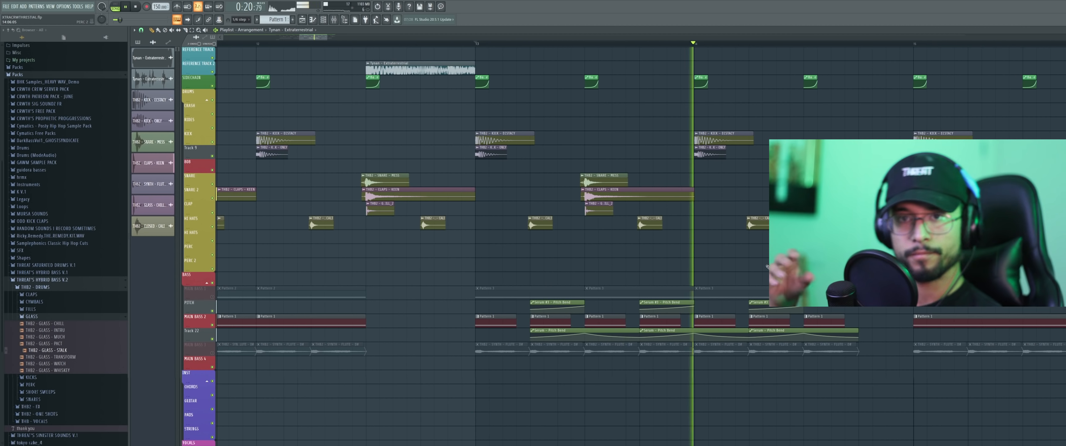
pyautogui.press('space')
# Return playback to the start of the drop and play MAIN BASS 3 with the drums.
pyautogui.scroll(-5, 763, 319)
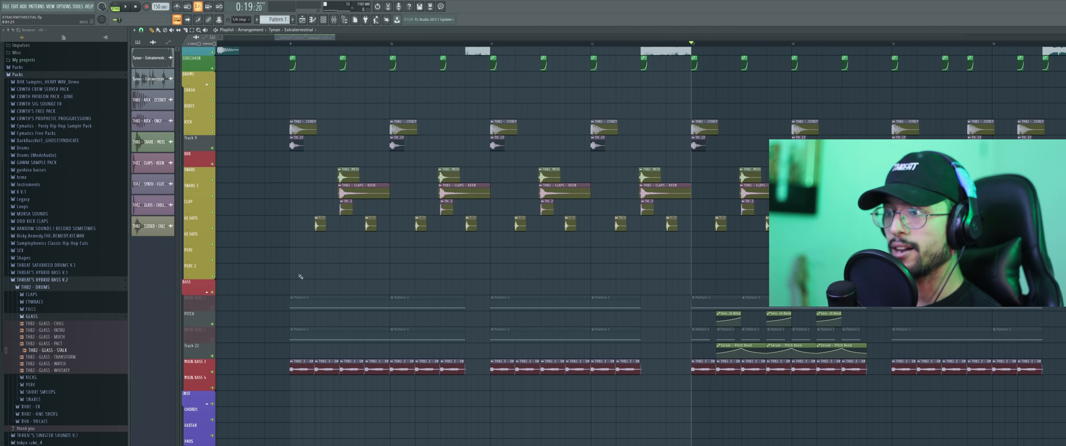
pyautogui.click(283, 43)
pyautogui.press('space')
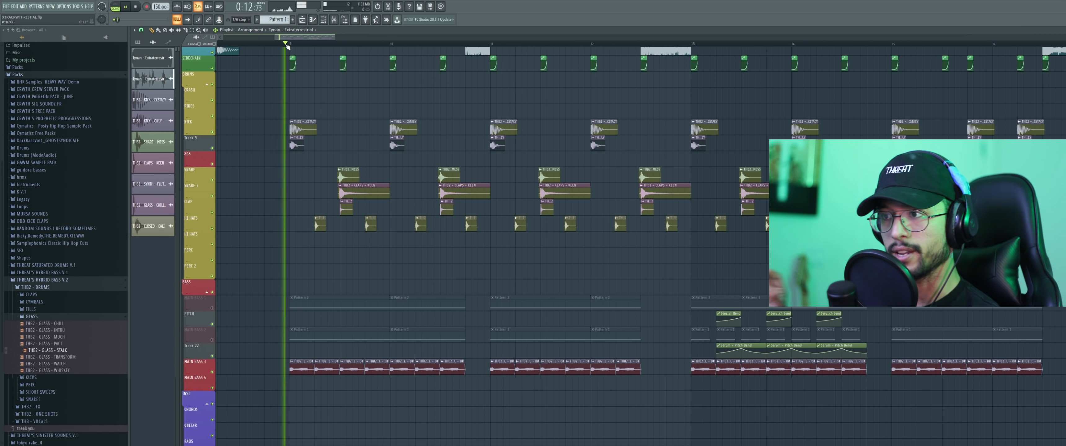
pyautogui.press('space')
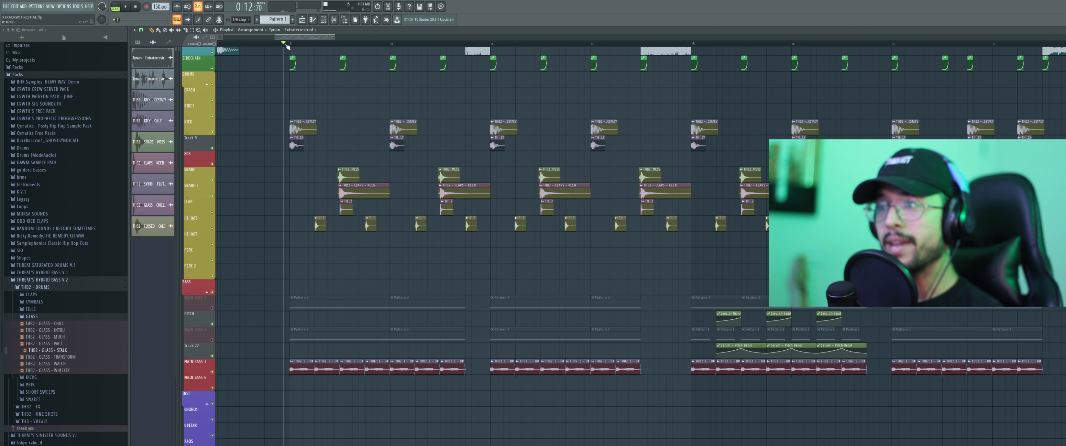
# Toggle MAIN BASS 1 and MAIN BASS 3 to compare them in playback, leaving MAIN BASS 3 active.
pyautogui.click(213, 308)
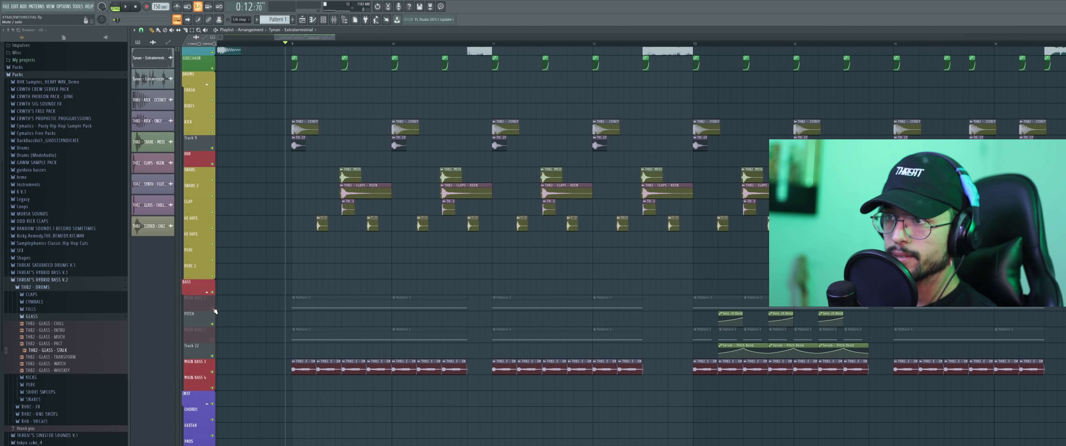
pyautogui.click(212, 372)
pyautogui.press('space')
pyautogui.press('space')
pyautogui.click(212, 372)
pyautogui.click(213, 309)
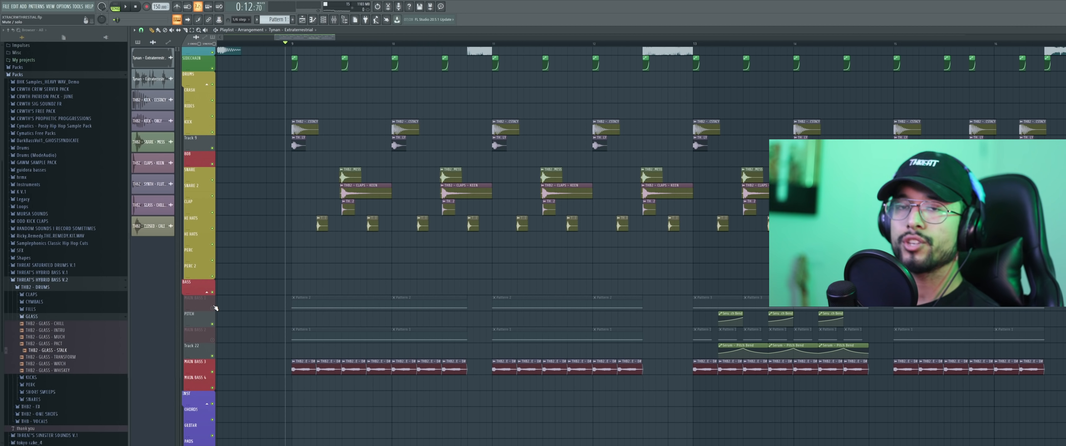
# Place the THB2 - SYNTH - ORANGE - D# one-shot from the SYNTH SHOTS folder on the CHORDS track at the drop's start.
pyautogui.scroll(4, 288, 365)
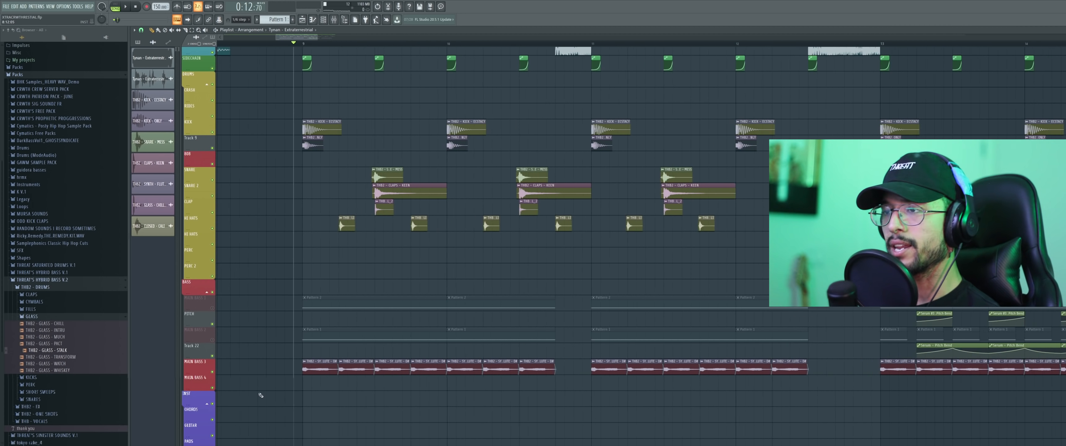
pyautogui.scroll(-3, 345, 338)
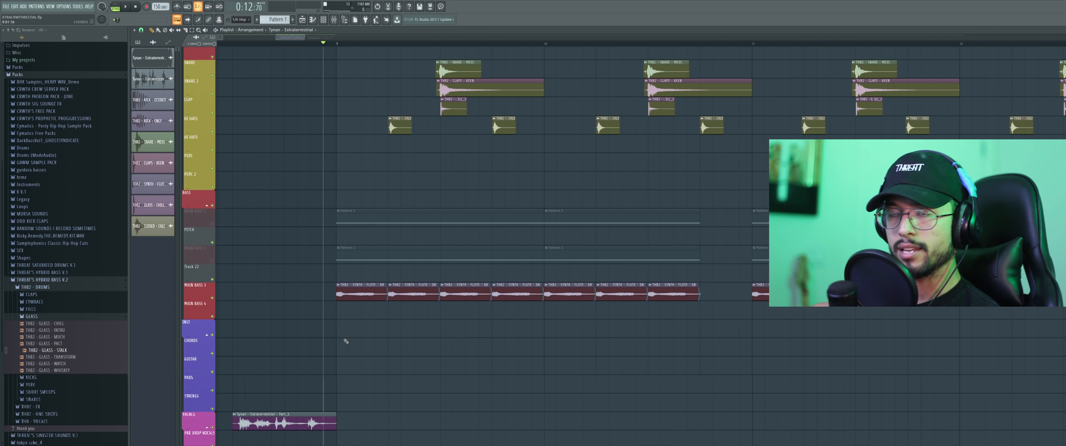
pyautogui.click(36, 316)
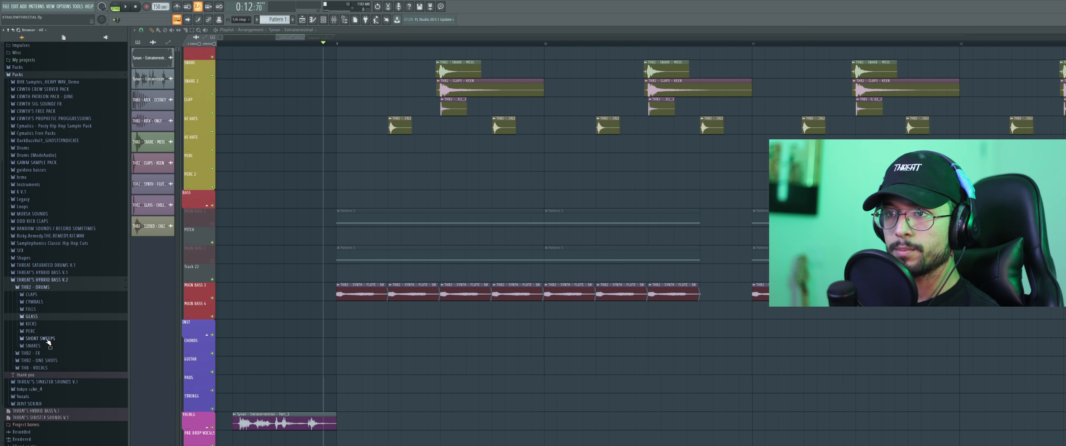
pyautogui.click(49, 361)
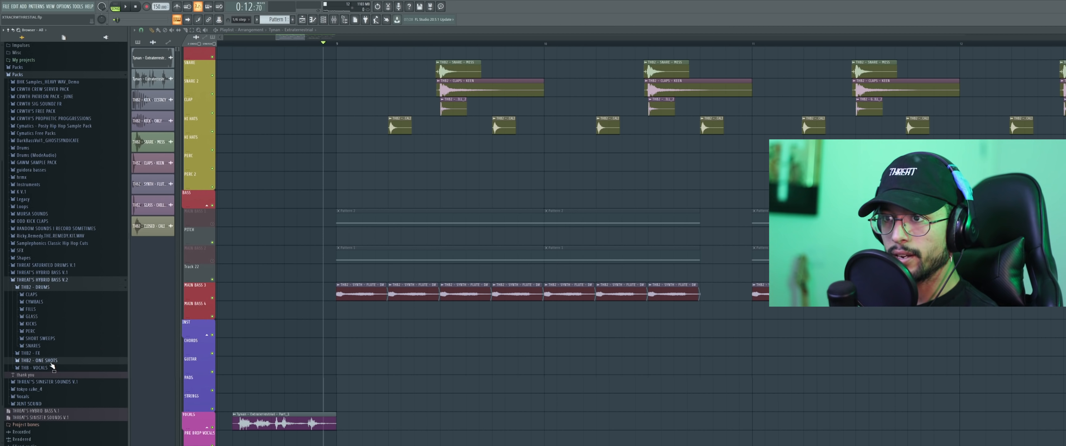
pyautogui.click(54, 383)
pyautogui.moveTo(74, 365); pyautogui.dragTo(363, 357)
pyautogui.scroll(2, 362, 357)
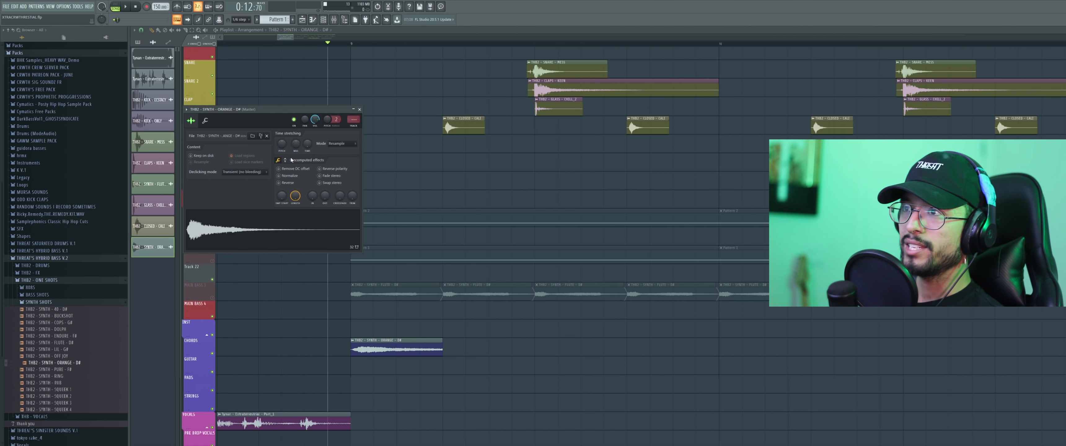
# Raise the ring modulation mix of the ORANGE synth sample and adjust its ring modulation frequency while auditioning notes.
pyautogui.click(285, 160)
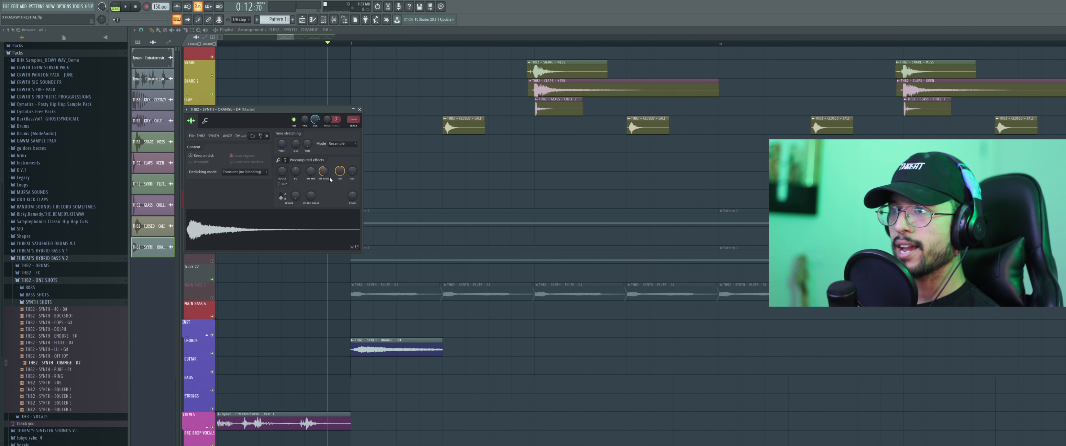
pyautogui.moveTo(311, 171); pyautogui.dragTo(318, 100)
pyautogui.press('w')
pyautogui.press('w')
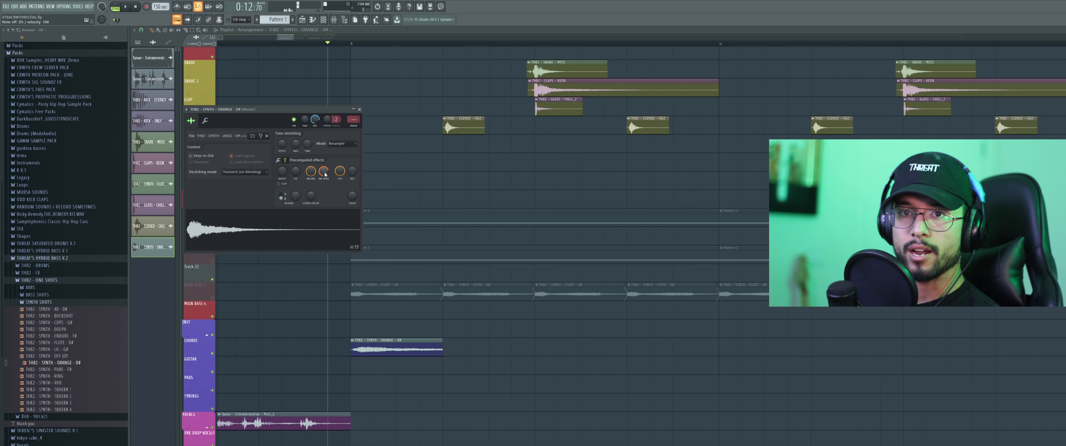
pyautogui.press('w')
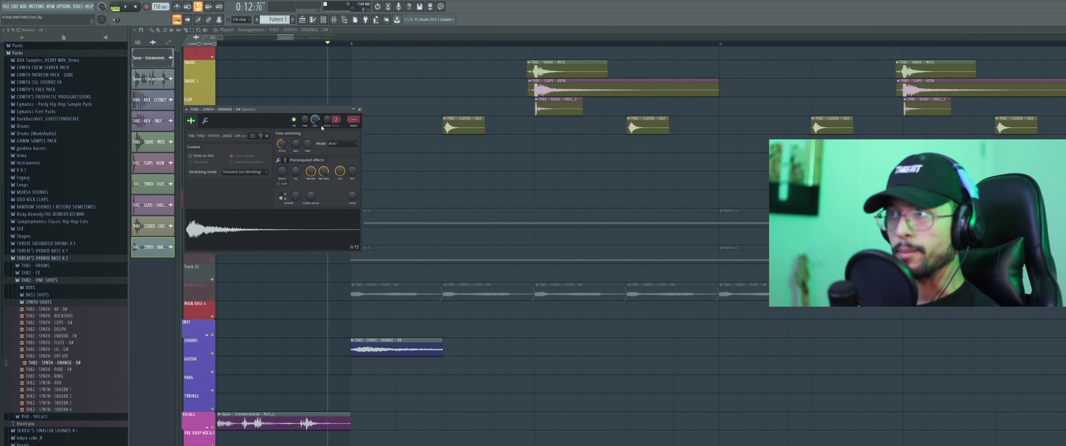
pyautogui.press('w')
pyautogui.moveTo(323, 170); pyautogui.dragTo(323, 174)
pyautogui.press('w')
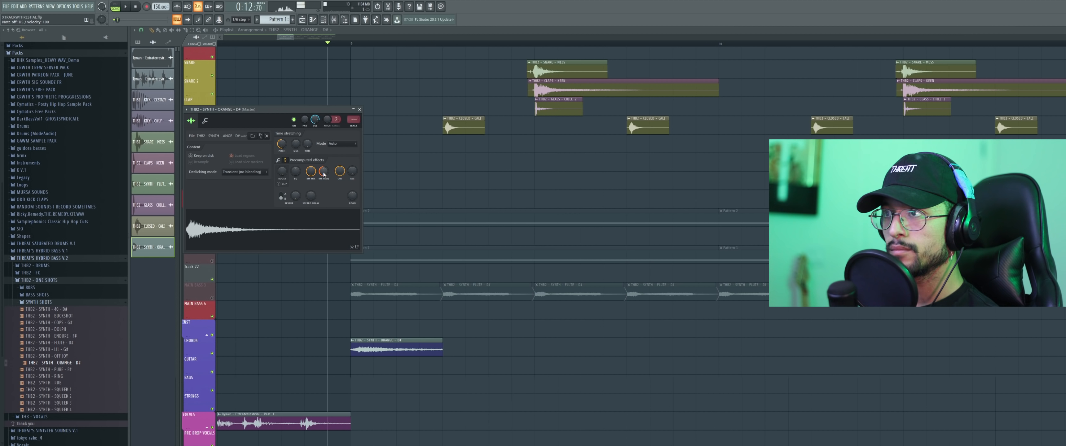
# Route the ORANGE synth sample's channel to the MAIN BASS 1 mixer track.
pyautogui.press('F9')
pyautogui.click(432, 250)
pyautogui.rightClick(432, 249)
pyautogui.moveTo(489, 235)
pyautogui.click(537, 234)
# Inspect the SerumFX and Fruity Parametric EQ 2 effects on the MAIN BASS 1 mixer track.
pyautogui.click(631, 212)
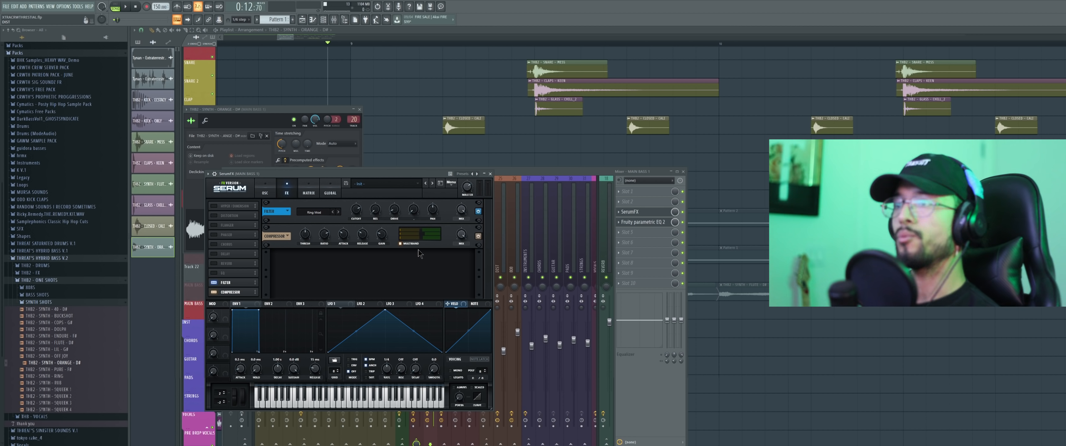
pyautogui.click(641, 222)
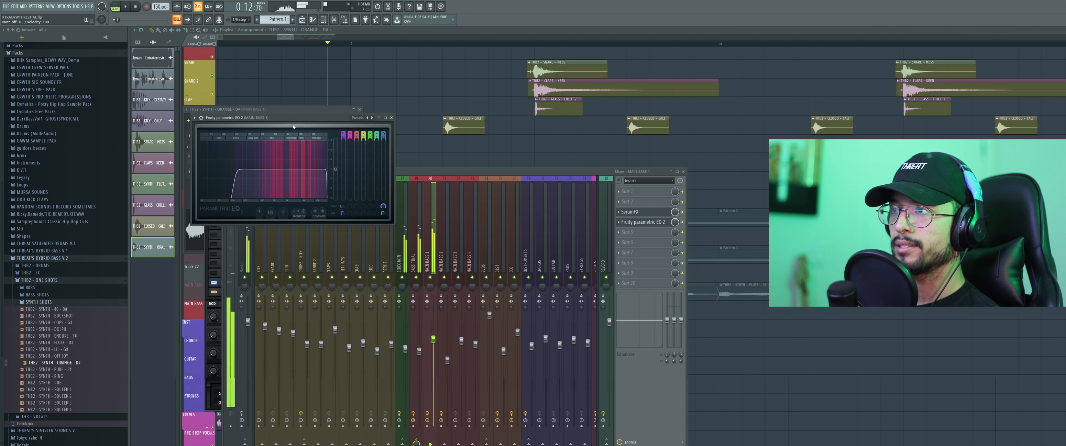
pyautogui.rightClick(416, 136)
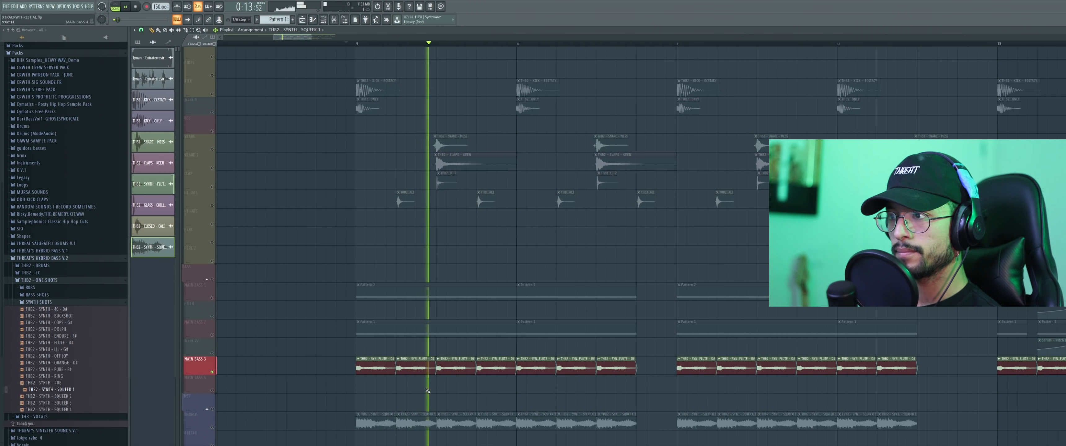
# Open the SerumFX effect in the mixer and audition the soloed MAIN BASS 3 layer.
pyautogui.press('space')
pyautogui.press('F9')
pyautogui.click(629, 211)
pyautogui.press('space')
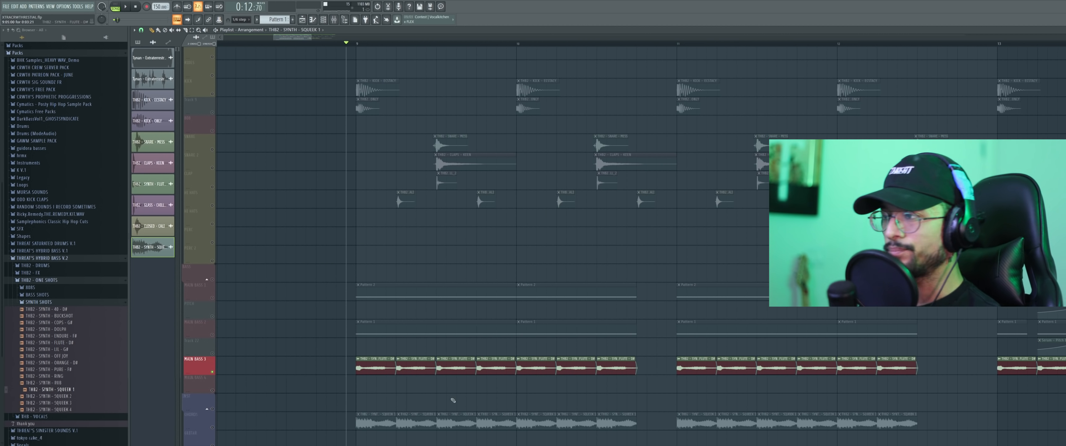
pyautogui.scroll(-3, 421, 285)
pyautogui.scroll(5, 445, 385)
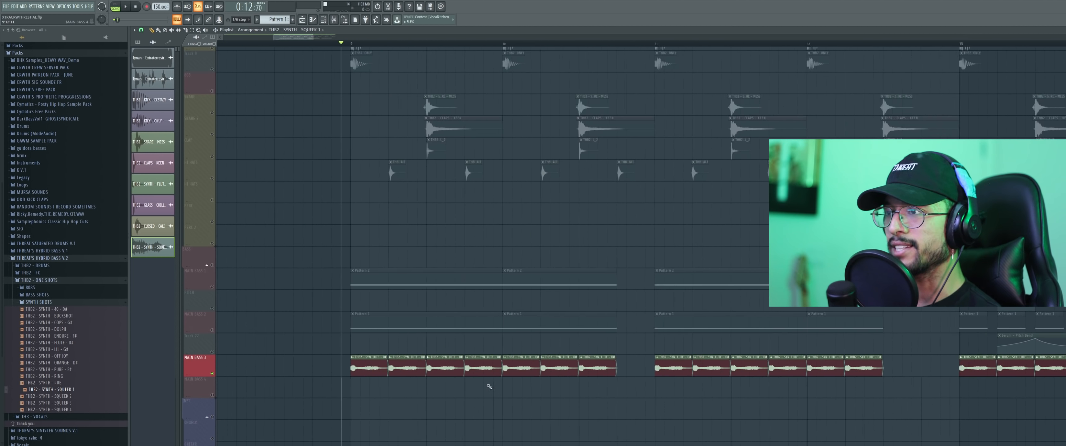
# Solo the MAIN BASS 1 playlist track and open its Pattern 2 Serum #2 instrument together with the mixer.
pyautogui.rightClick(214, 309)
pyautogui.scroll(1, 364, 308)
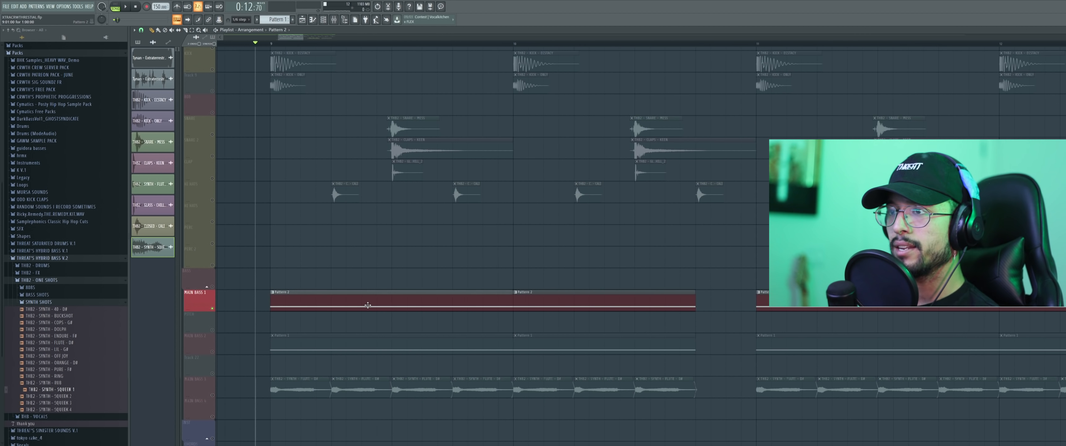
pyautogui.doubleClick(372, 305)
pyautogui.click(356, 278)
pyautogui.moveTo(449, 182); pyautogui.dragTo(463, 142)
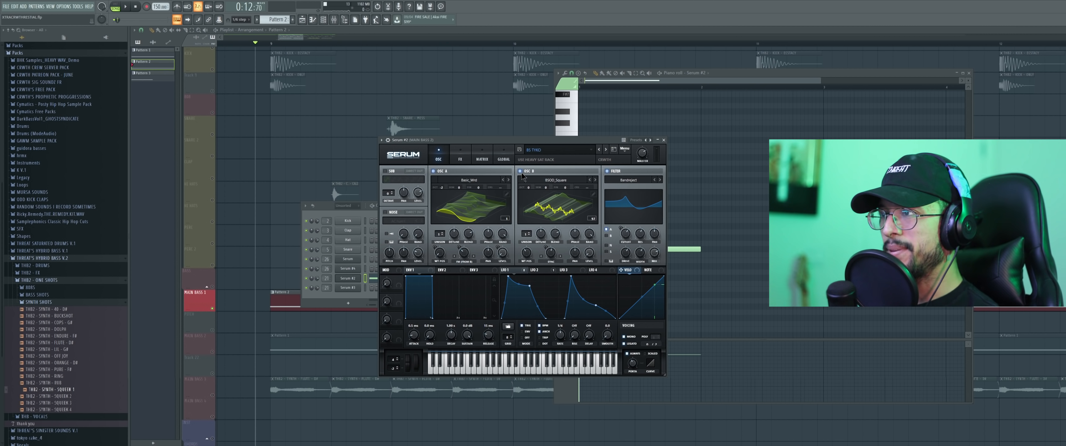
pyautogui.click(333, 20)
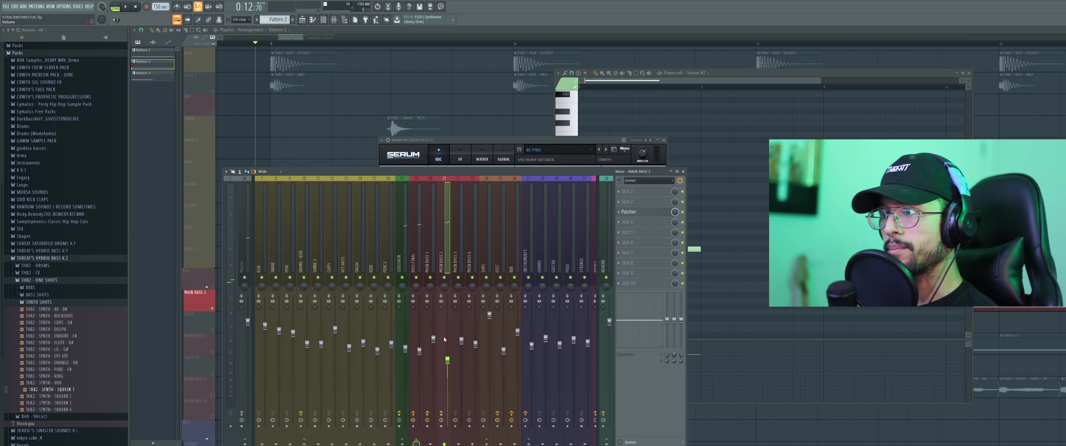
# Audition notes on Serum's OSC A by itself, with OSC B and the filter switched off.
pyautogui.moveTo(520, 141); pyautogui.dragTo(537, 141)
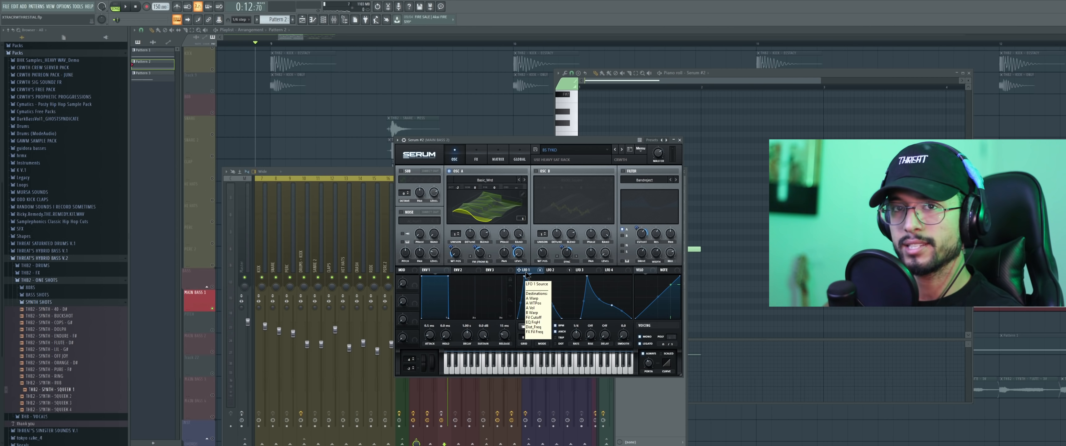
pyautogui.moveTo(482, 142); pyautogui.dragTo(480, 145)
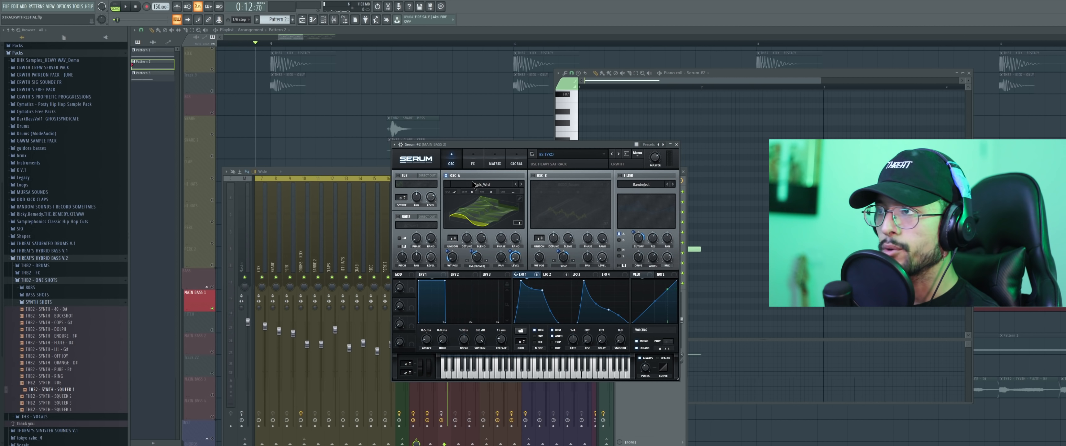
pyautogui.moveTo(474, 145); pyautogui.dragTo(461, 163)
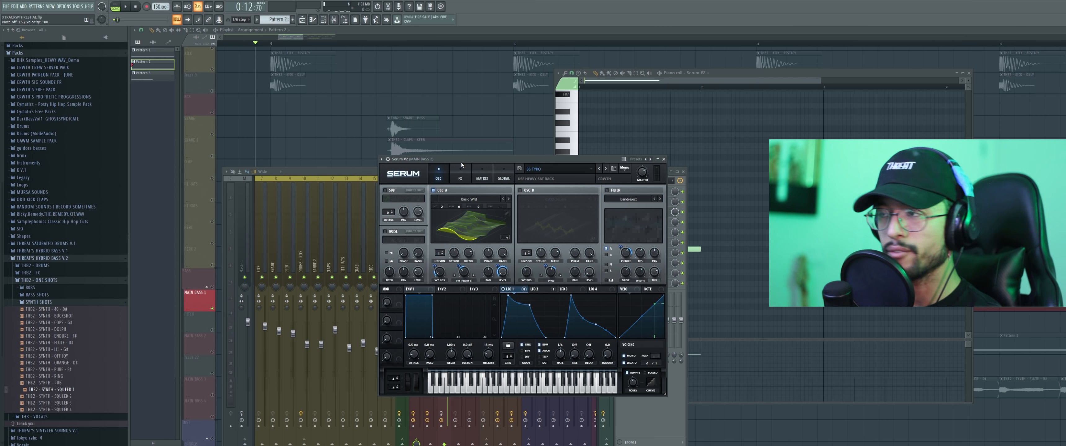
pyautogui.moveTo(462, 163); pyautogui.dragTo(439, 162)
pyautogui.moveTo(417, 281); pyautogui.dragTo(417, 270)
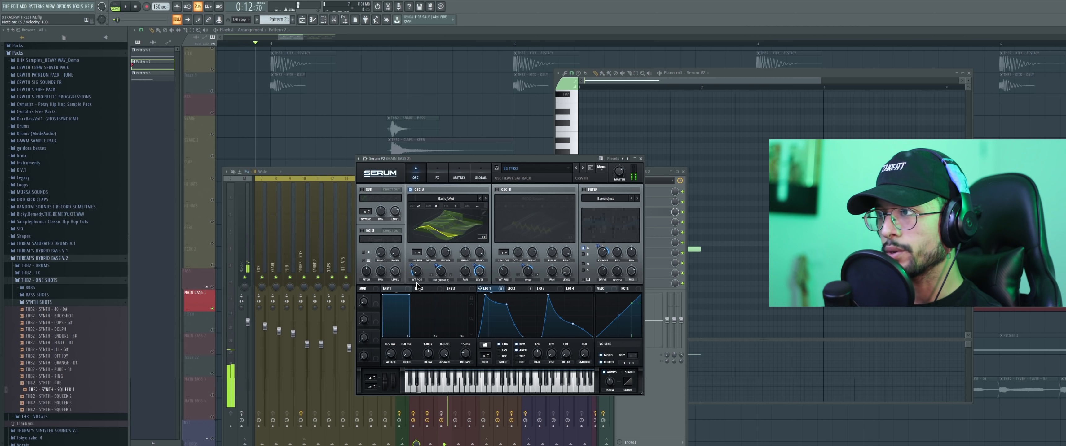
pyautogui.press('c')
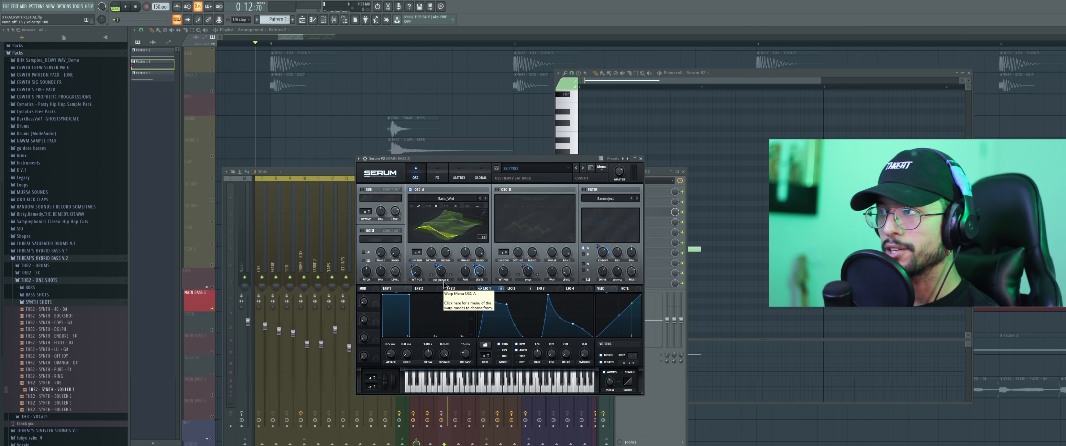
# Switch OSC B and the Bandreject filter back on in Serum, auditioning notes after each addition.
pyautogui.click(508, 193)
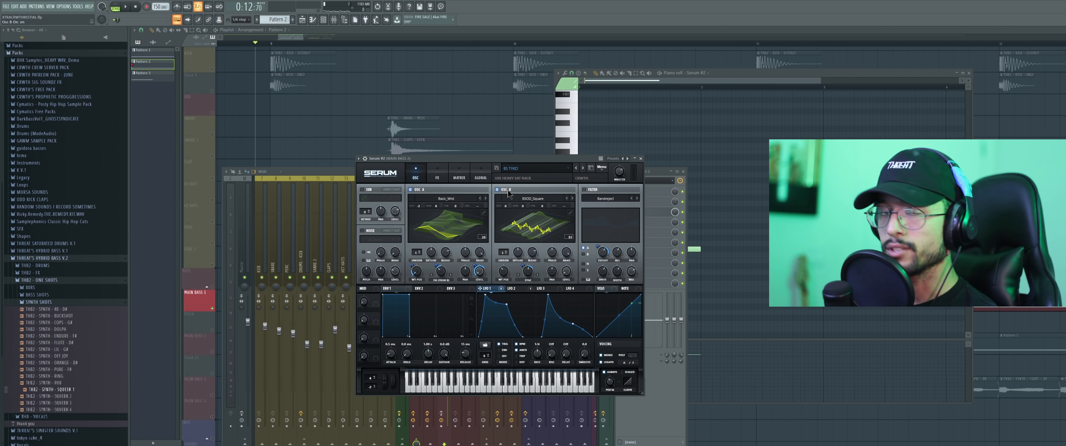
pyautogui.moveTo(570, 274); pyautogui.dragTo(571, 267)
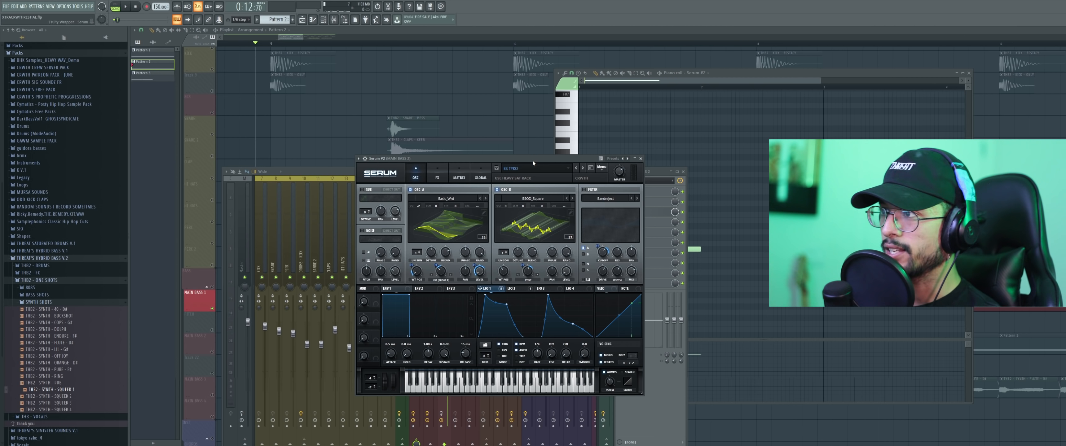
pyautogui.press('d')
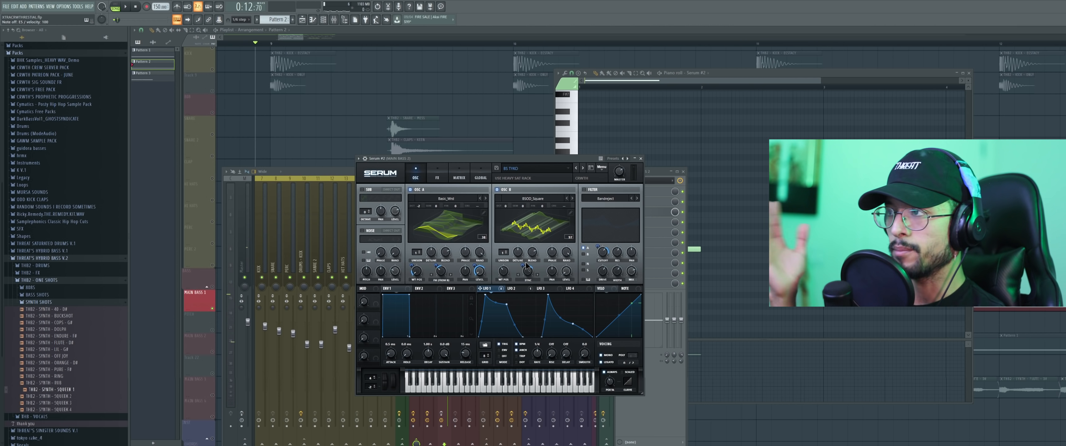
pyautogui.press('c')
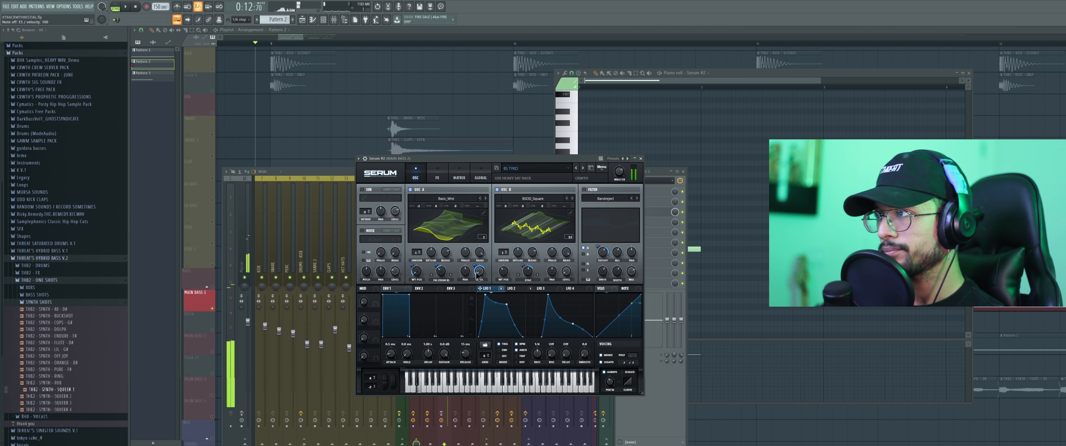
pyautogui.click(592, 191)
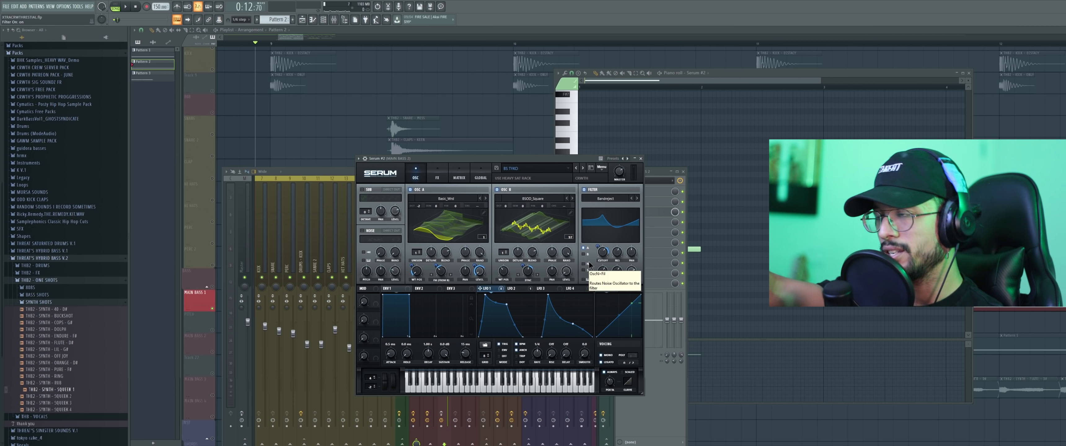
pyautogui.press('e')
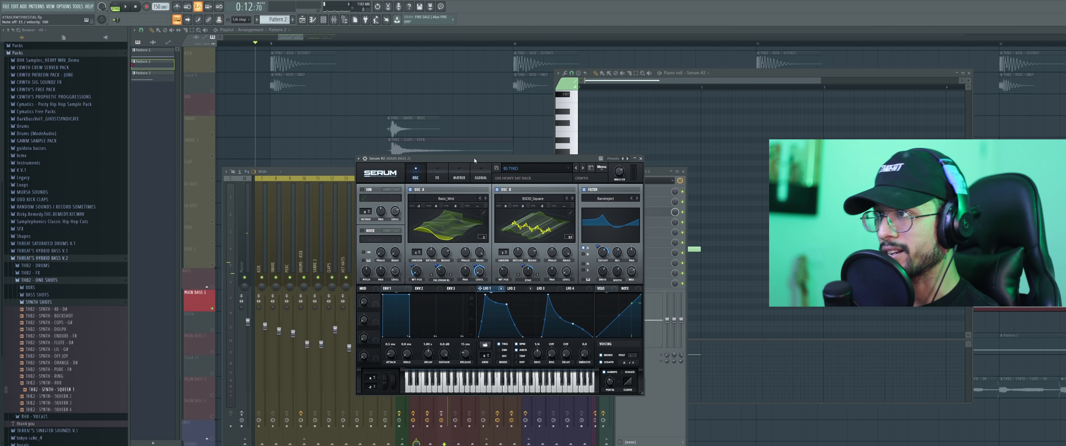
# Show Serum's effects and compare the patch with the Downsample distortion off and on while auditioning notes.
pyautogui.click(439, 174)
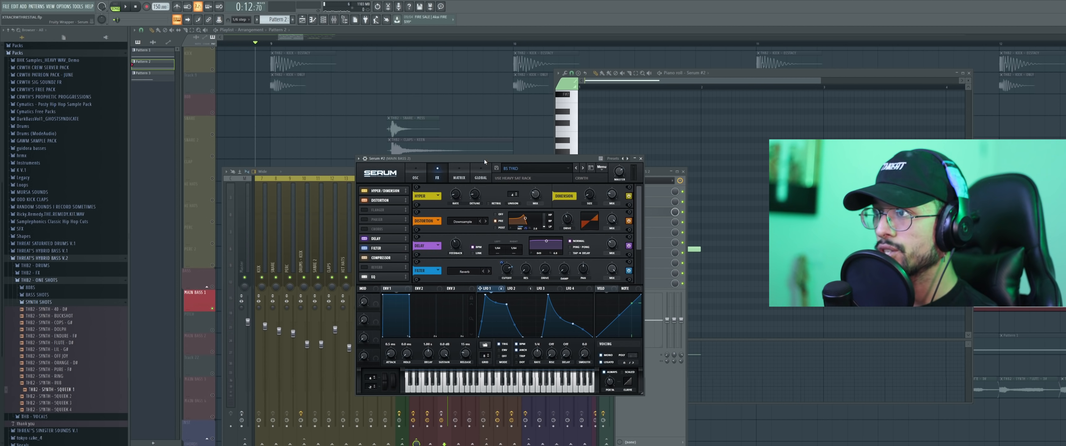
pyautogui.moveTo(639, 229)
pyautogui.mouseDown()
pyautogui.moveTo(640, 269)
pyautogui.moveTo(642, 217)
pyautogui.mouseUp()
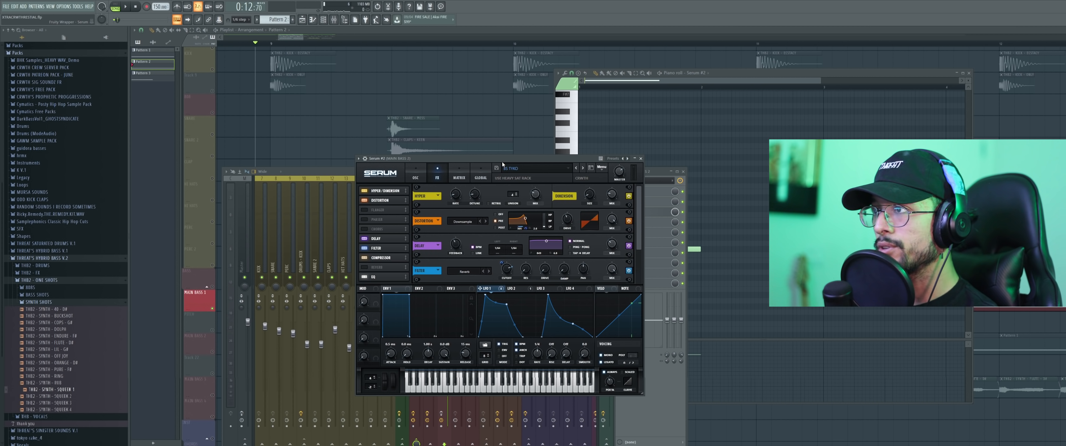
pyautogui.press('c')
pyautogui.click(628, 221)
pyautogui.press('c')
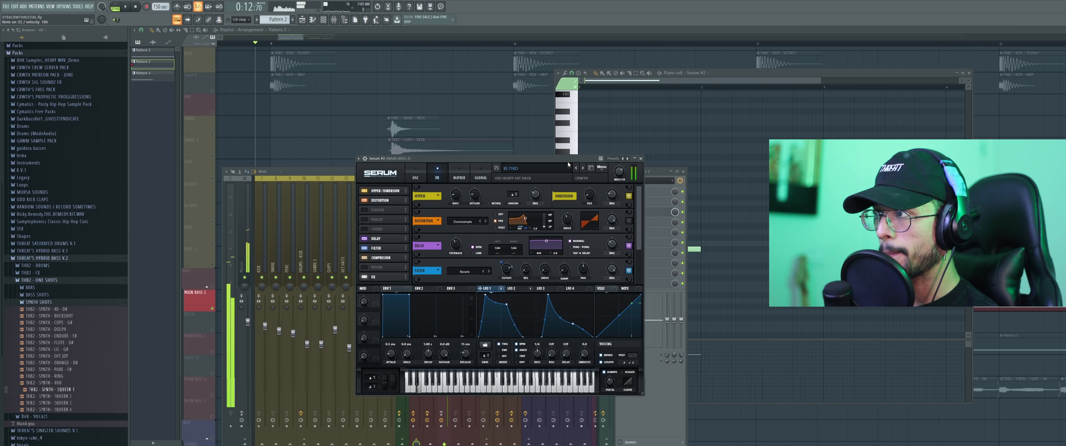
pyautogui.click(628, 222)
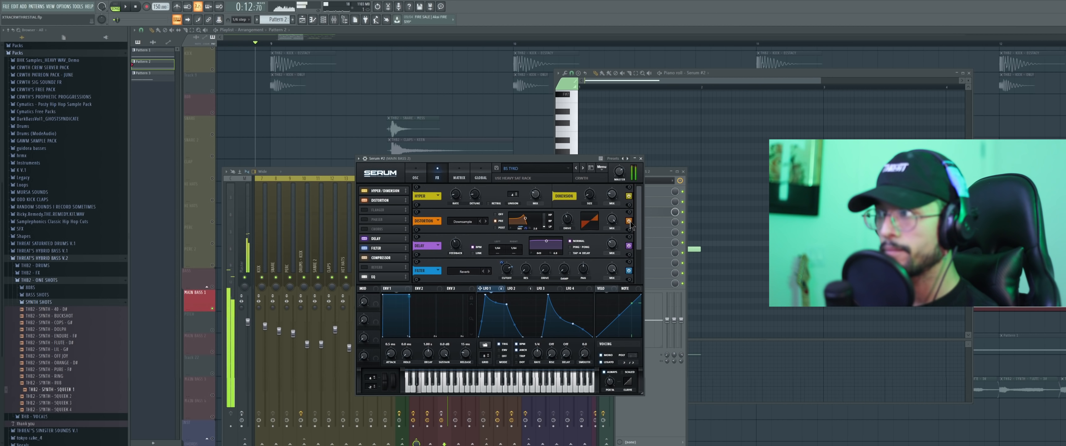
pyautogui.press('c')
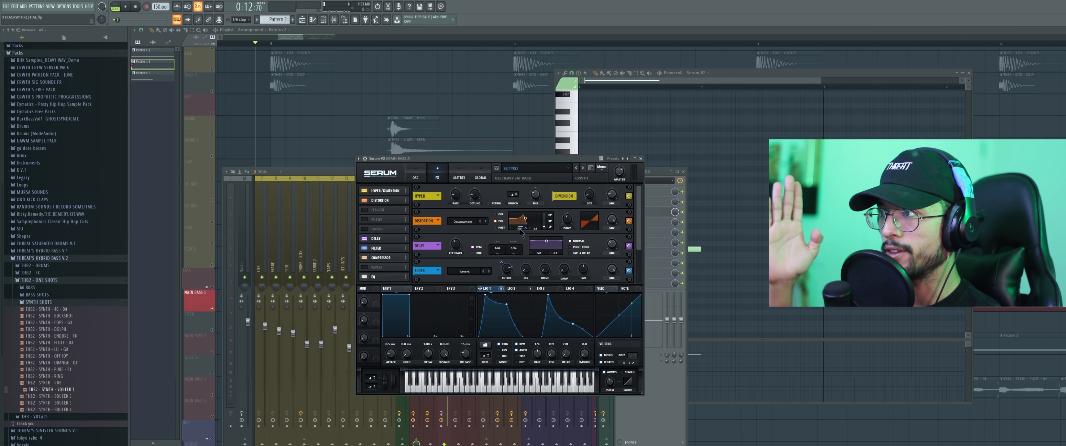
pyautogui.press('c')
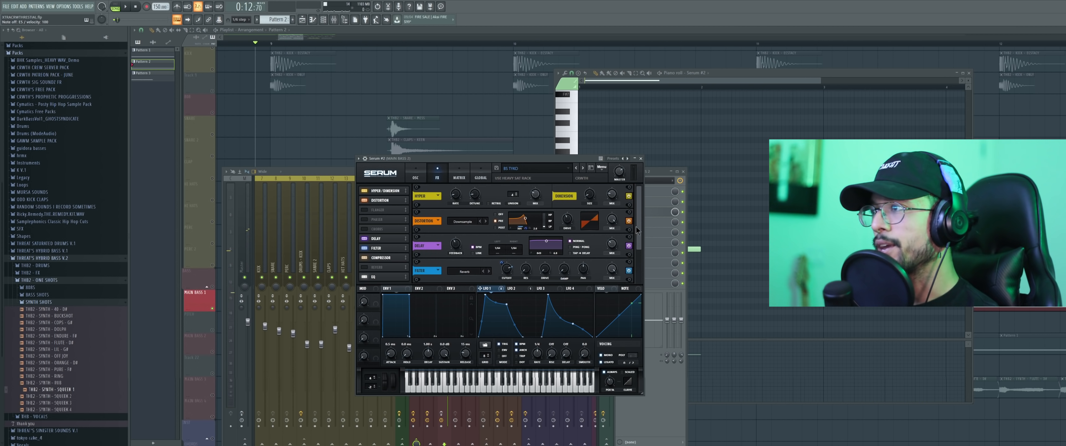
# Compare the patch with the Reverb-type filter effect bypassed and enabled, and review the compressor and EQ effects.
pyautogui.scroll(-1, 636, 230)
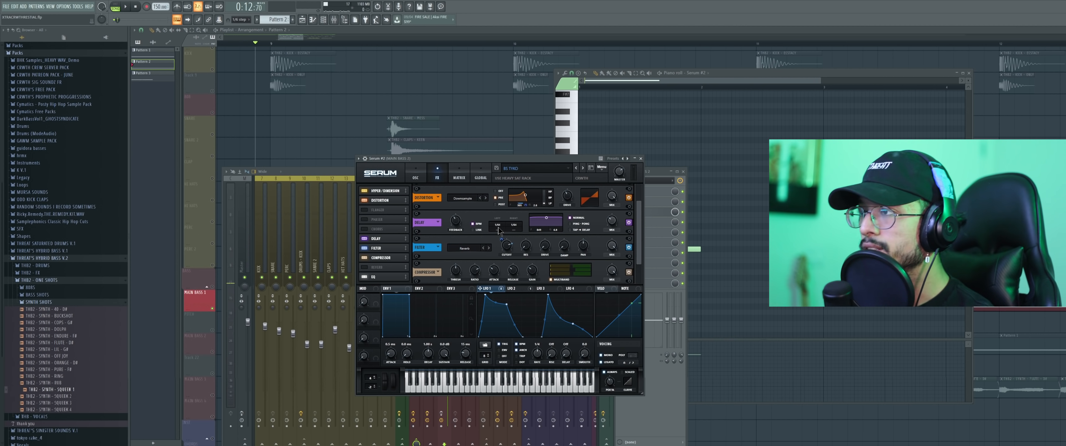
pyautogui.scroll(-1, 501, 230)
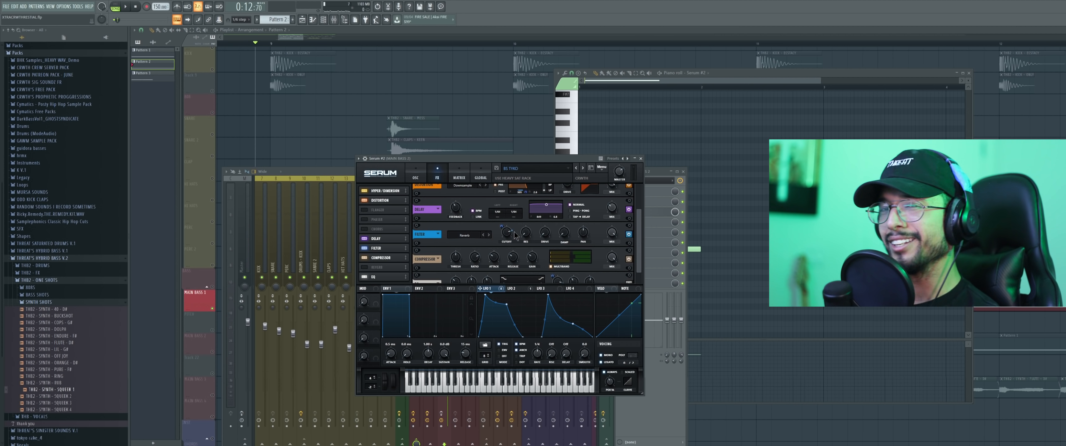
pyautogui.click(629, 235)
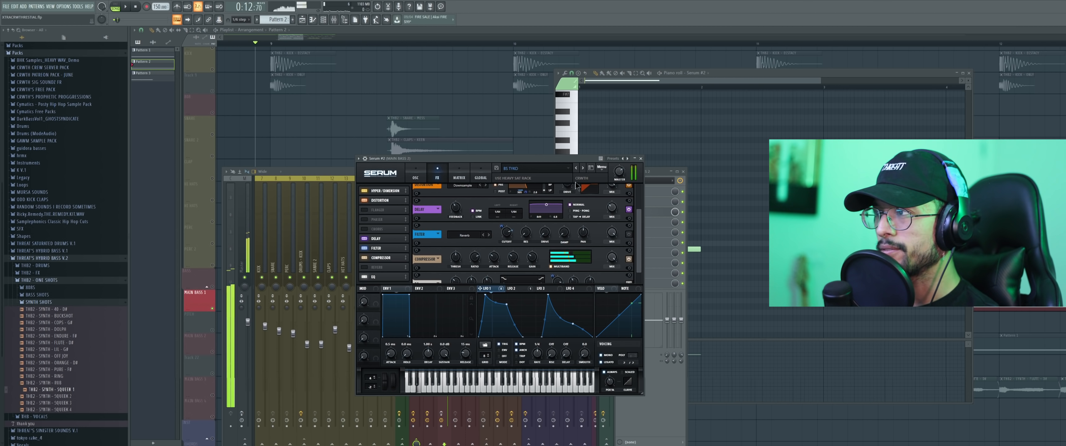
pyautogui.click(628, 234)
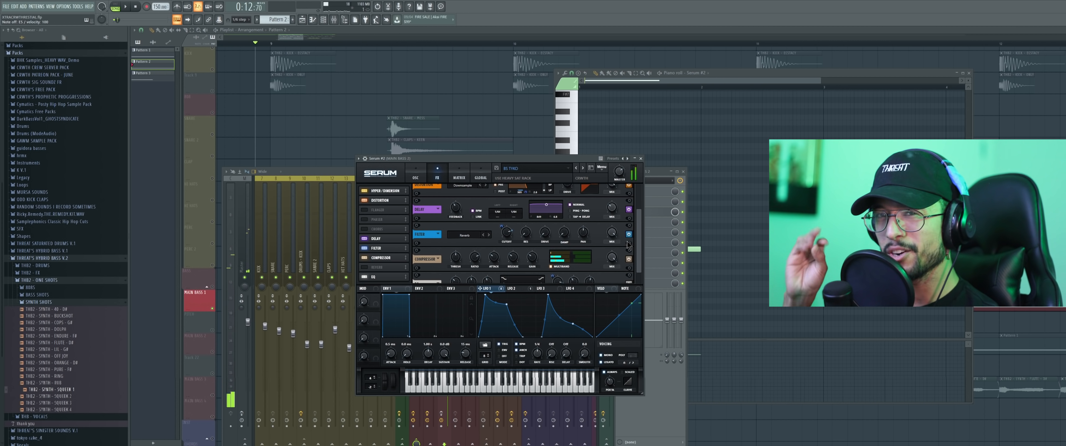
pyautogui.scroll(-1, 627, 247)
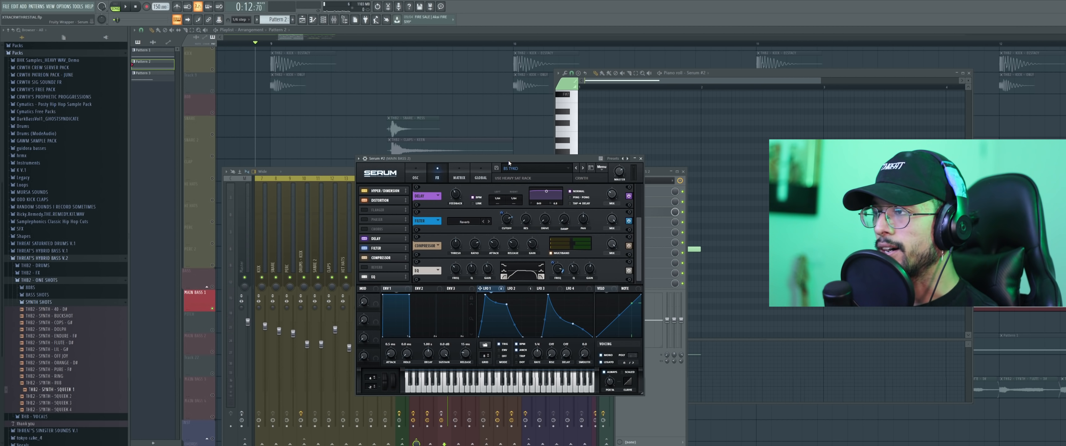
pyautogui.press('c')
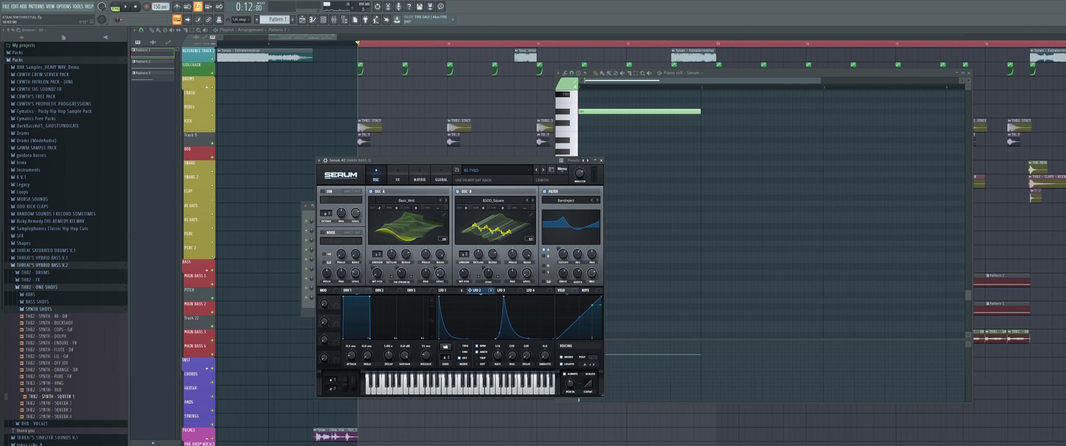
# Assign LFO 2 as the source for the global master tuning (Mast.Tun) in Serum's modulation matrix.
pyautogui.moveTo(452, 163); pyautogui.dragTo(462, 156)
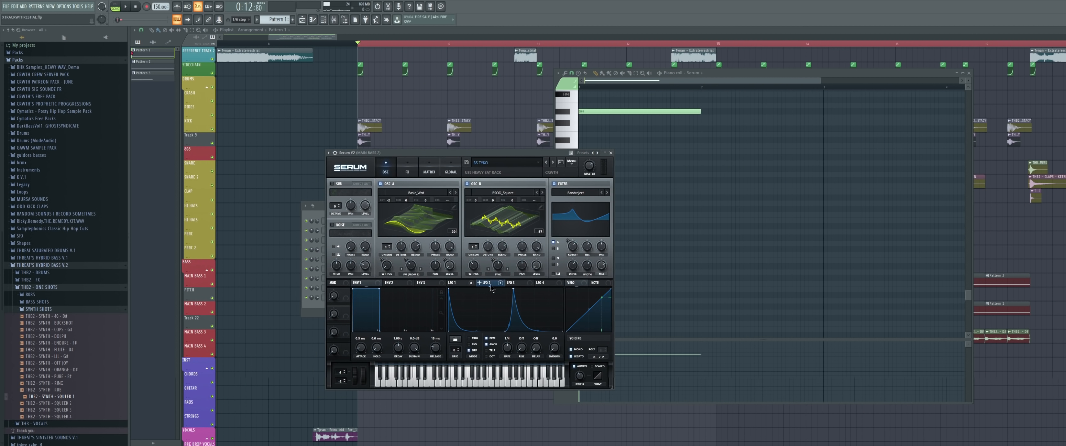
pyautogui.click(429, 172)
pyautogui.moveTo(443, 161); pyautogui.dragTo(450, 162)
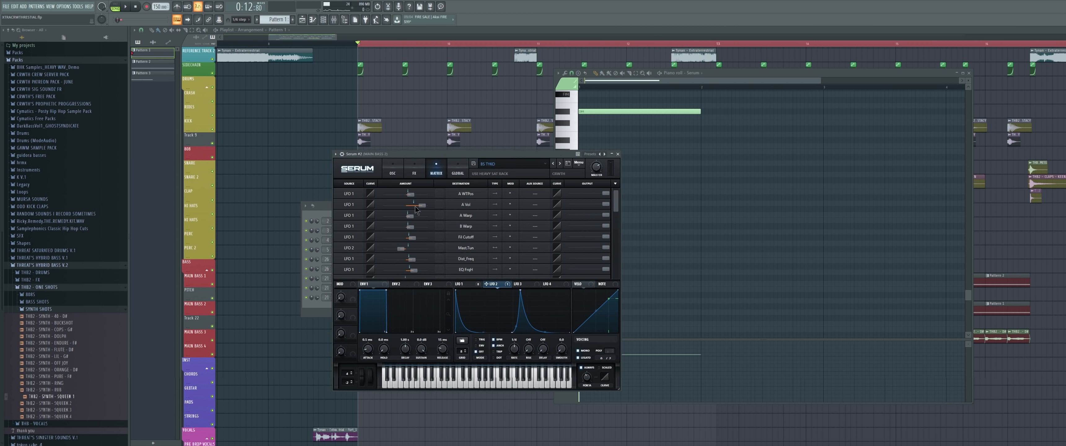
pyautogui.click(354, 248)
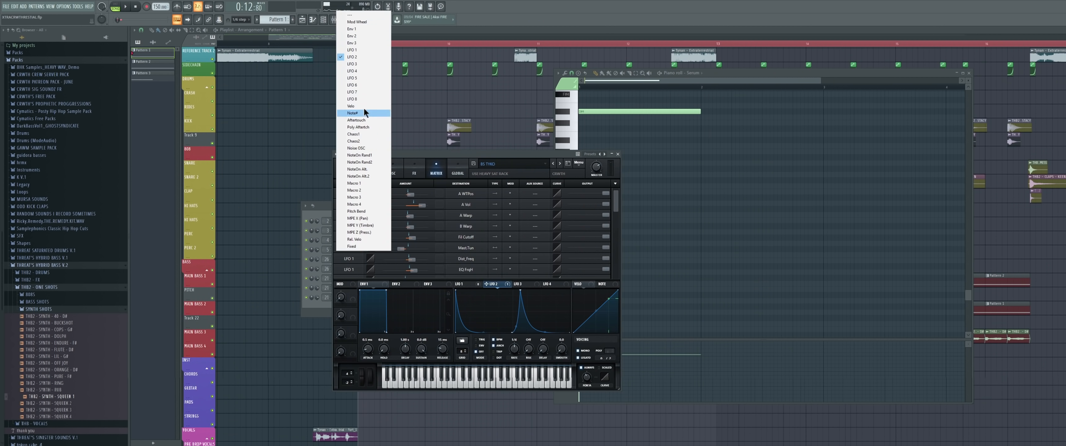
pyautogui.click(360, 59)
pyautogui.click(466, 250)
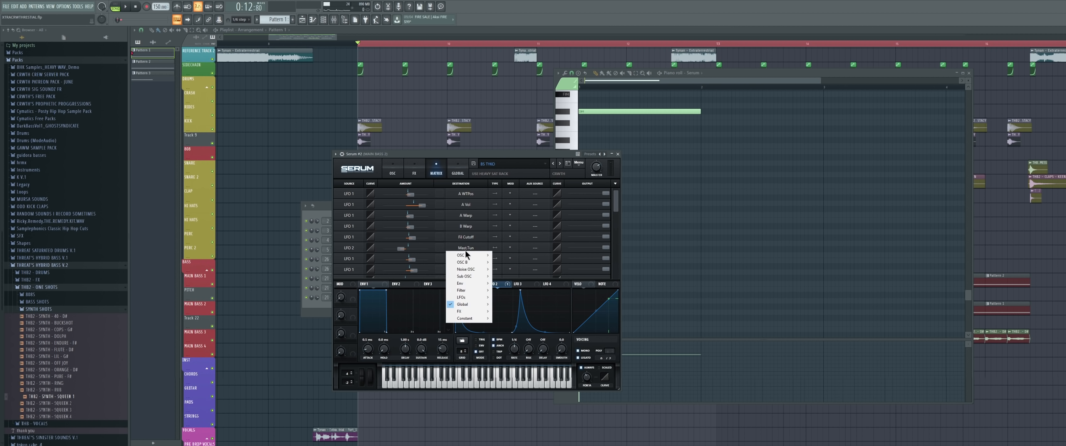
pyautogui.moveTo(482, 306)
pyautogui.click(527, 306)
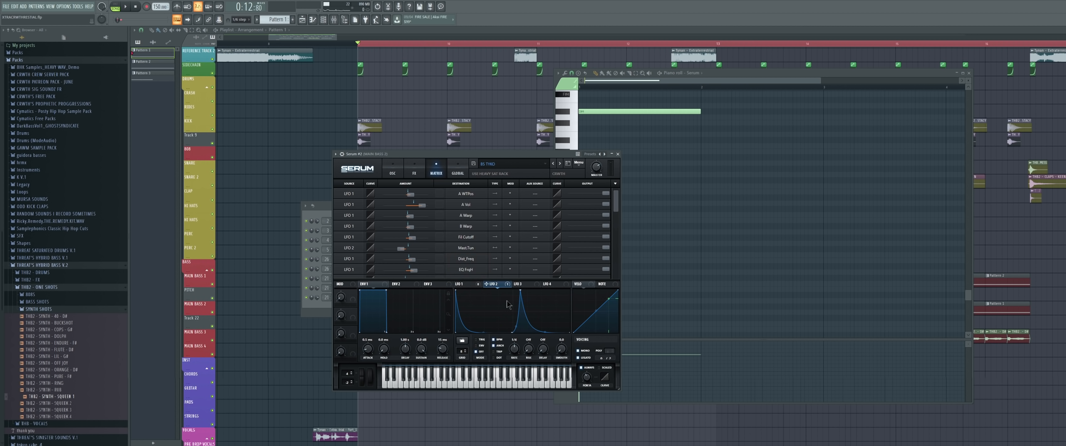
# Adjust the negative modulation amount from LFO 2 to Mast.Tun and audition a note.
pyautogui.moveTo(400, 251); pyautogui.dragTo(403, 252)
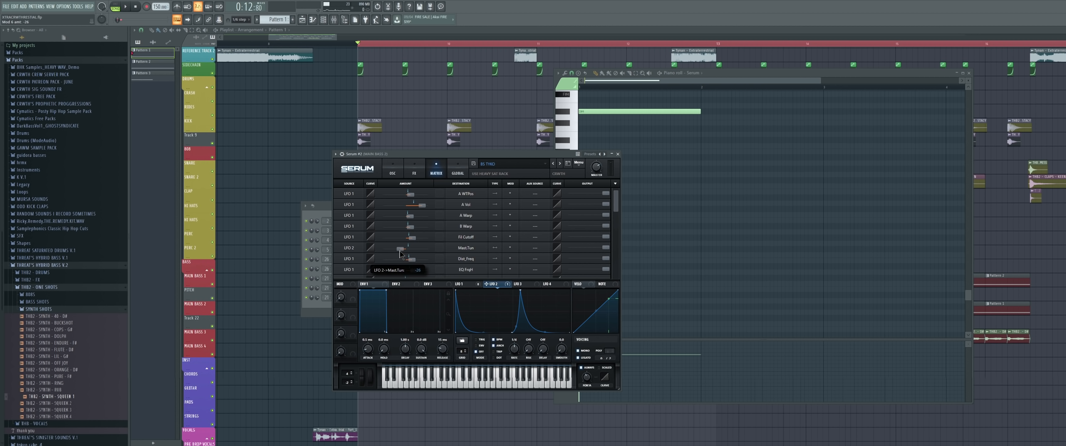
pyautogui.moveTo(432, 156); pyautogui.dragTo(422, 146)
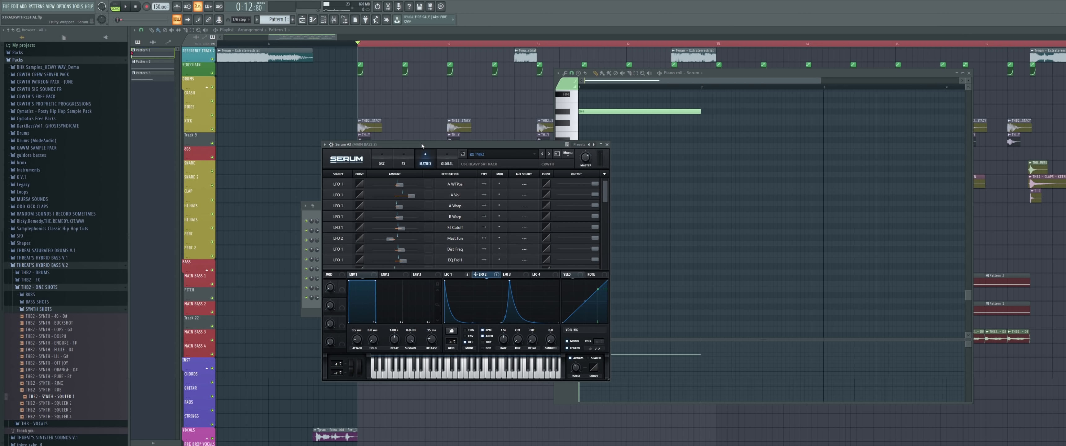
pyautogui.press('z')
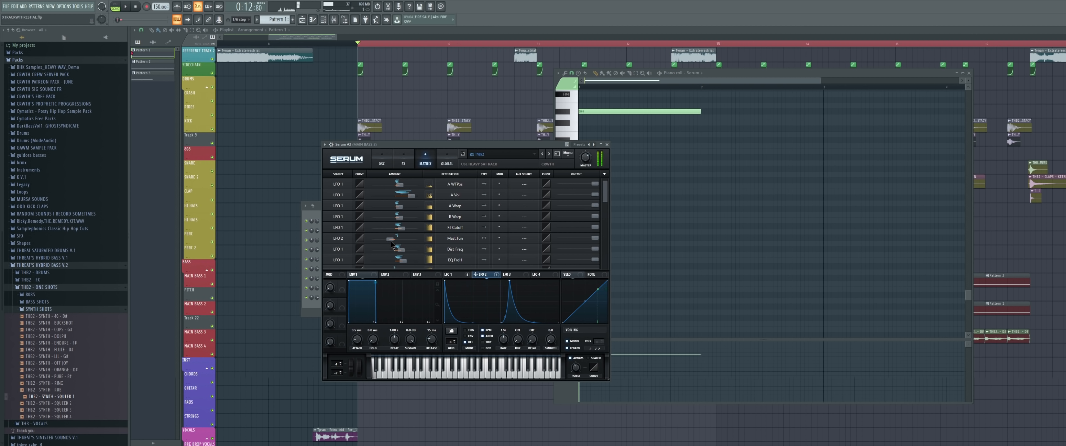
pyautogui.moveTo(391, 240); pyautogui.dragTo(394, 242)
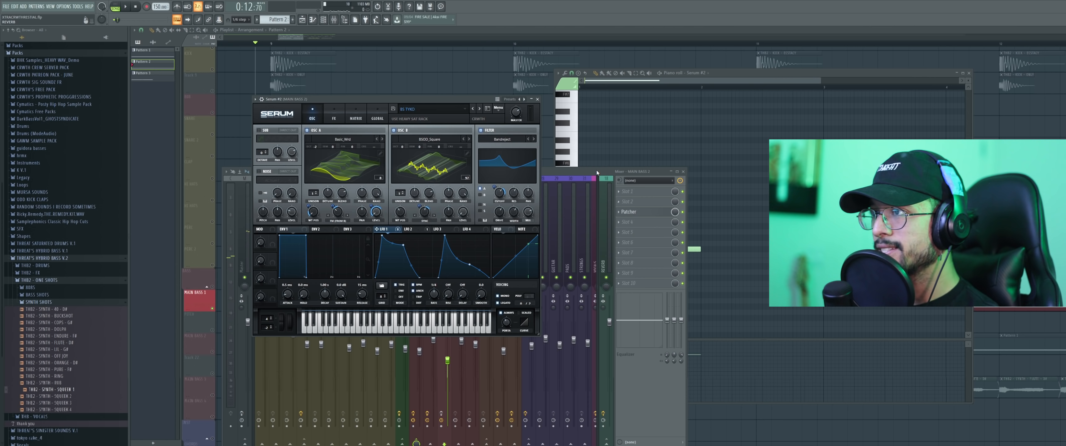
# Open the Patcher effect on the MAIN BASS 2 mixer track and review its effect chain while auditioning a note.
pyautogui.click(597, 173)
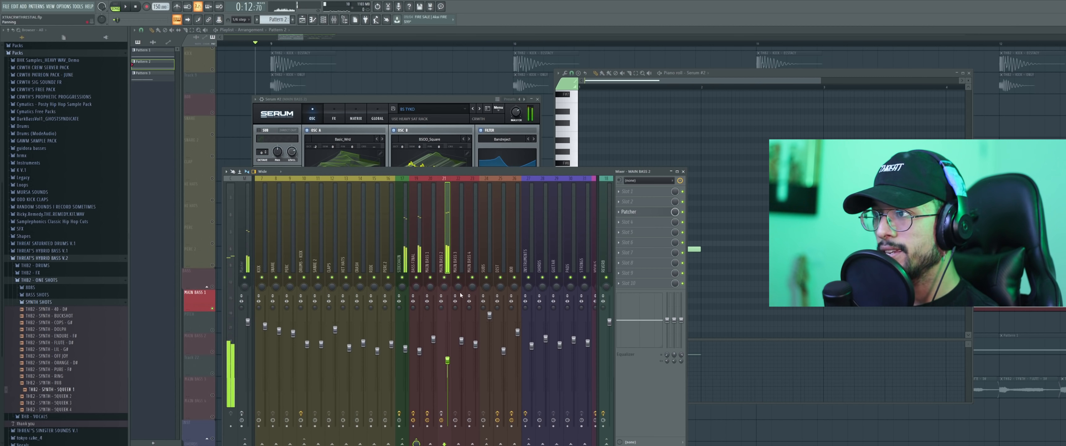
pyautogui.click(651, 215)
pyautogui.moveTo(262, 62); pyautogui.dragTo(378, 113)
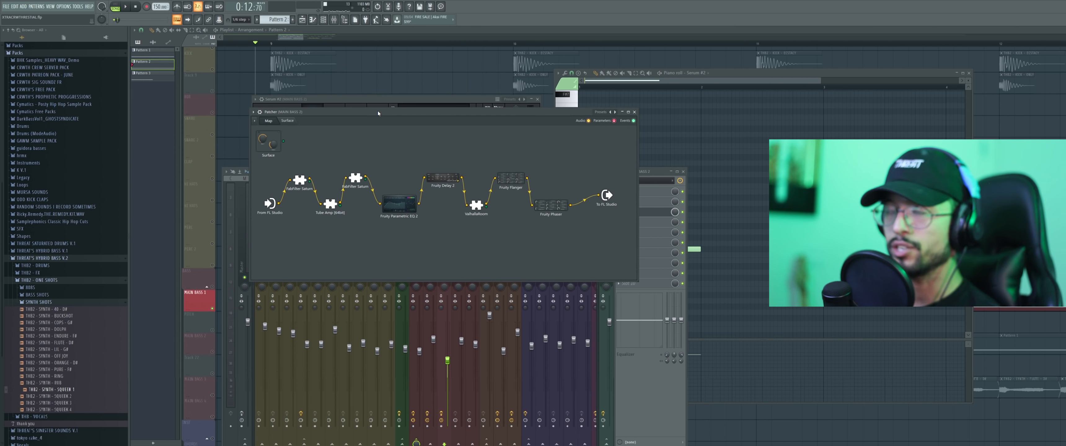
pyautogui.moveTo(379, 111); pyautogui.dragTo(445, 174)
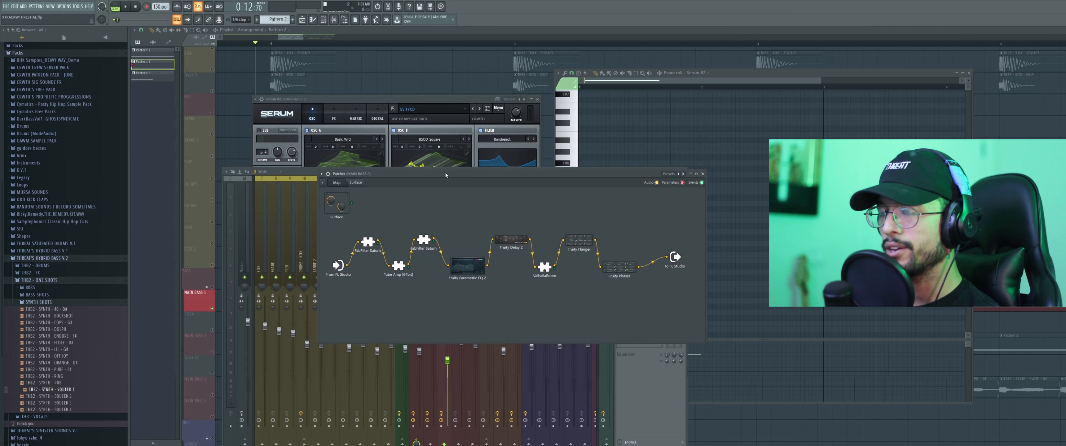
pyautogui.press('c')
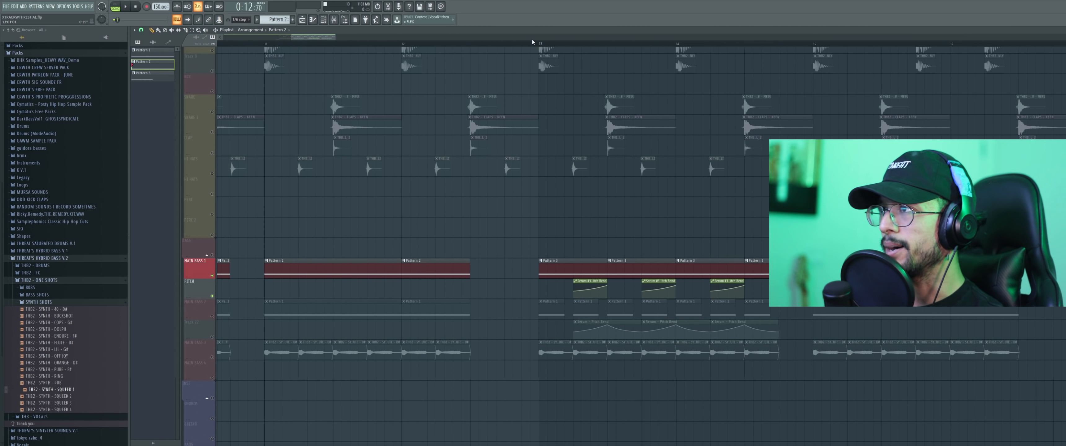
# Play the MAIN BASS 1 part from the start of the section with pitch automation.
pyautogui.click(534, 42)
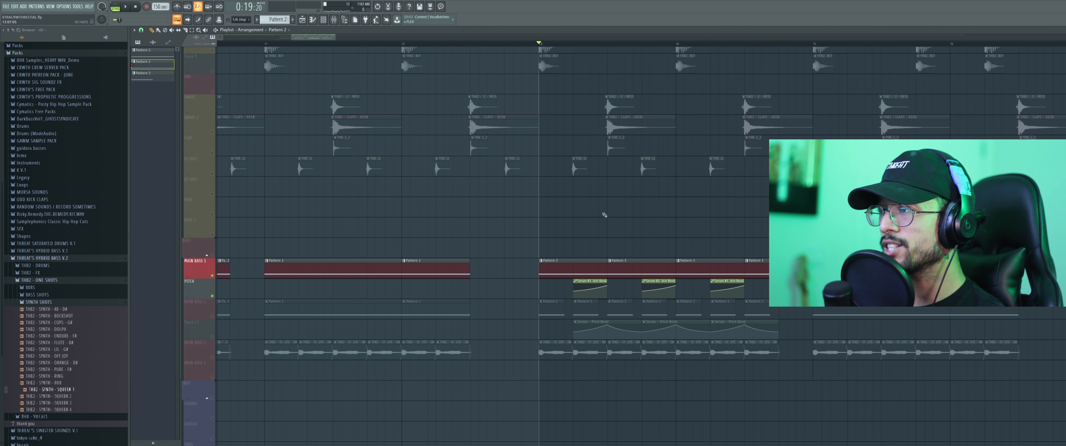
pyautogui.scroll(3, 587, 273)
pyautogui.press('space')
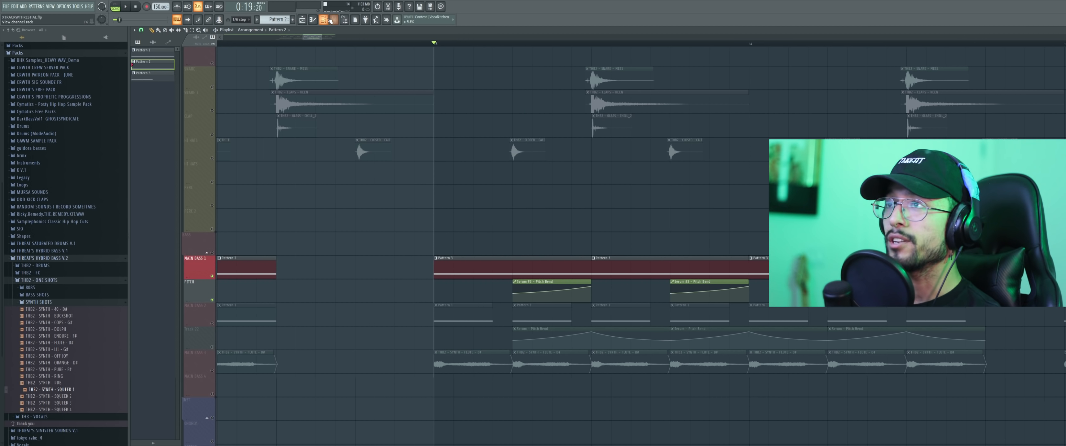
# Clone the Serum #2 channel in the channel rack and move the cloned synth's window clear of the rack.
pyautogui.press('F6')
pyautogui.rightClick(357, 280)
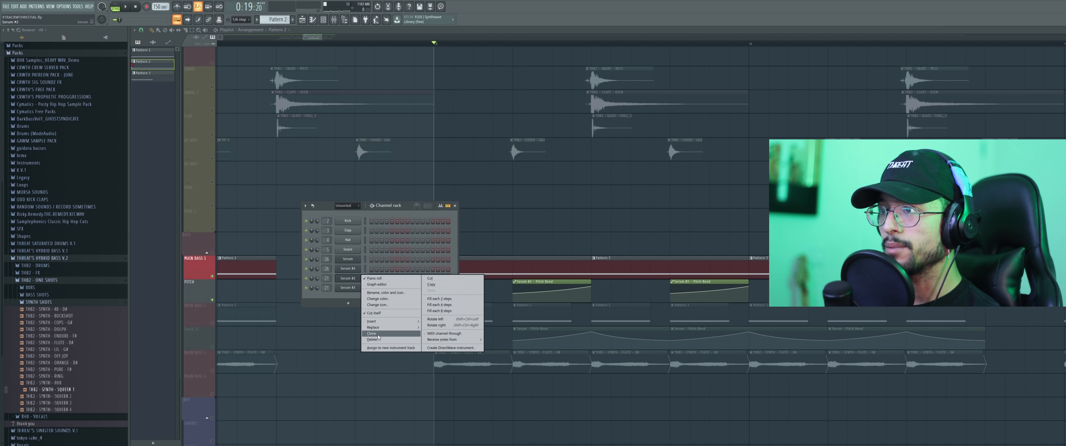
pyautogui.click(377, 333)
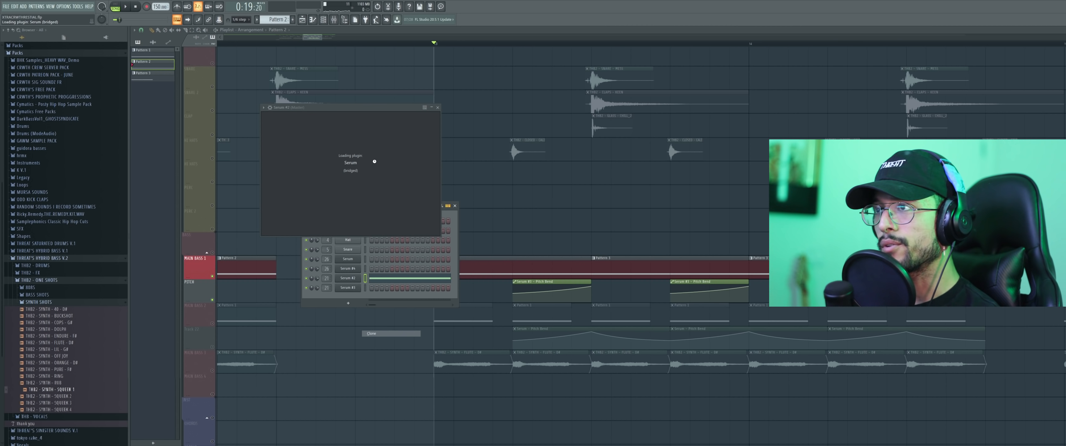
pyautogui.moveTo(354, 108); pyautogui.dragTo(534, 154)
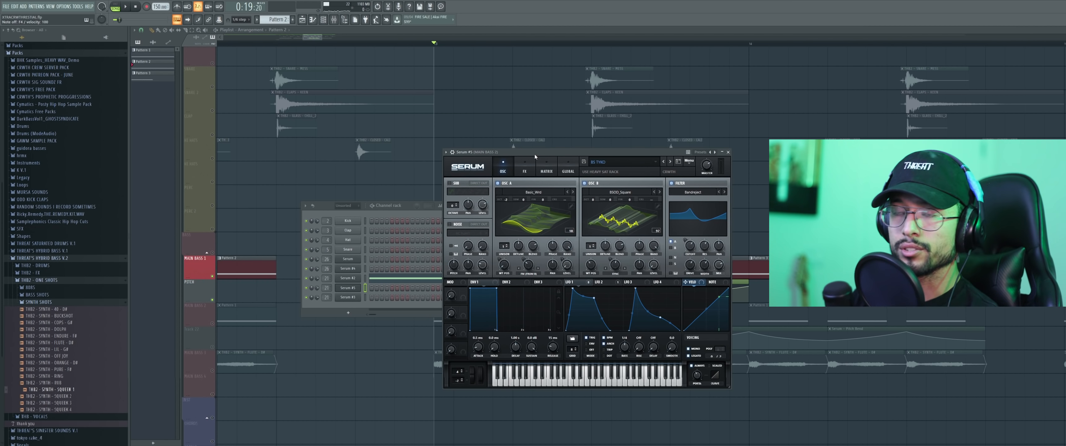
# Set the playhead at the start of the first Pitch Bend automation clip and briefly play the passage.
pyautogui.click(513, 43)
pyautogui.press('space')
pyautogui.press('space')
# Reshape the cloned Serum's LFO curve into a single rounded hump by removing its second peak and centring the remaining one.
pyautogui.click(323, 19)
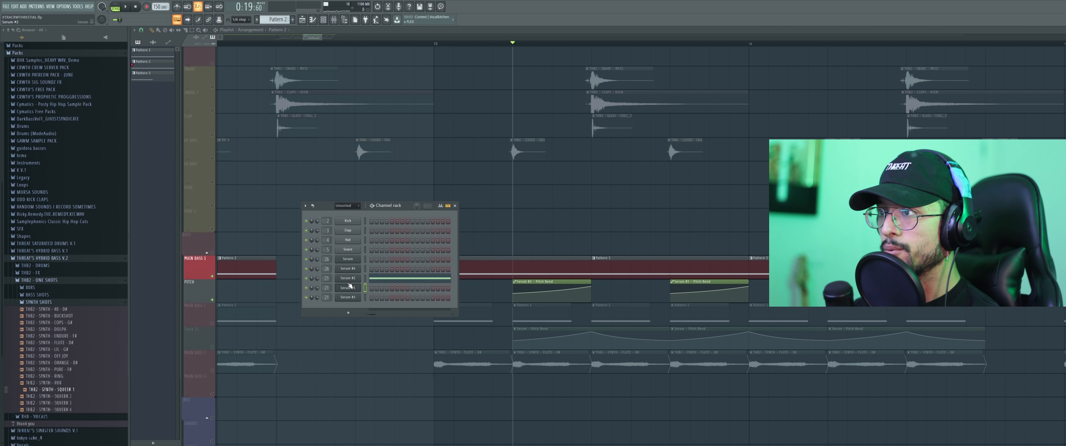
pyautogui.click(349, 285)
pyautogui.doubleClick(630, 330)
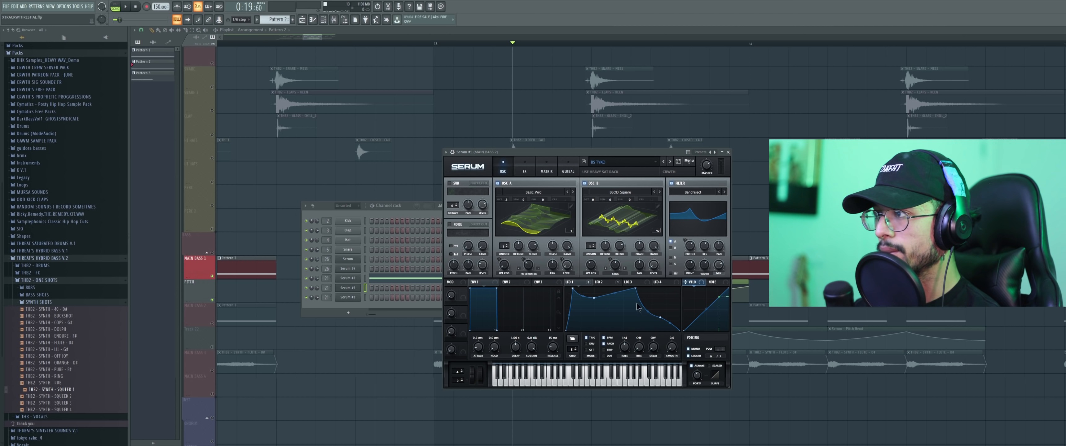
pyautogui.doubleClick(636, 289)
pyautogui.moveTo(659, 316); pyautogui.dragTo(626, 297)
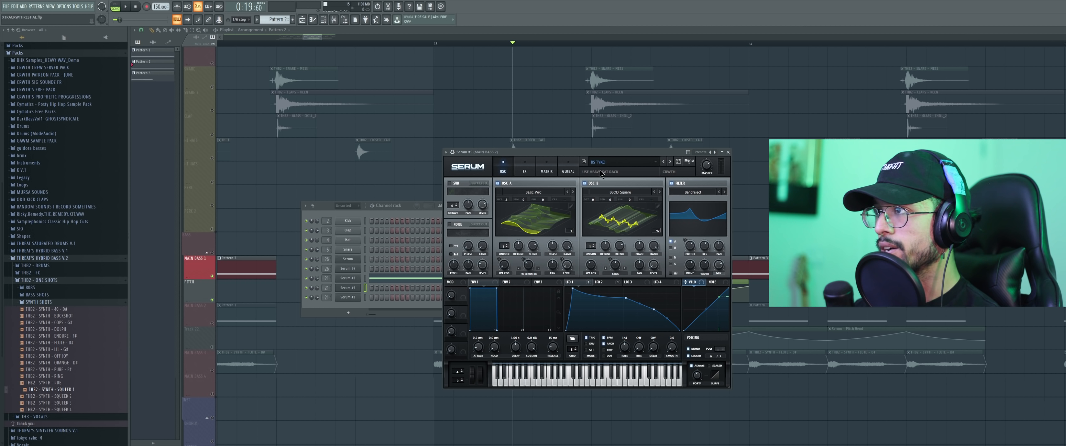
pyautogui.moveTo(573, 288); pyautogui.dragTo(654, 323)
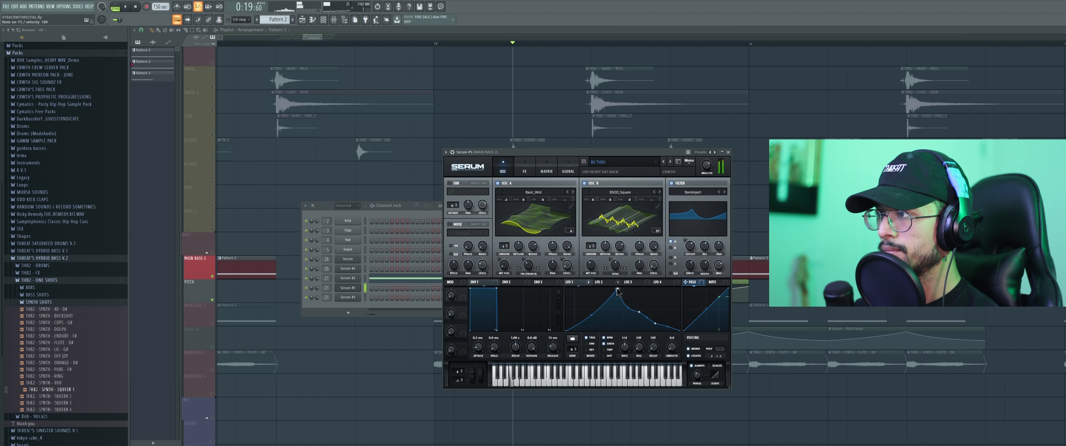
pyautogui.moveTo(617, 289)
pyautogui.mouseDown()
pyautogui.moveTo(584, 321)
pyautogui.moveTo(625, 296)
pyautogui.mouseUp()
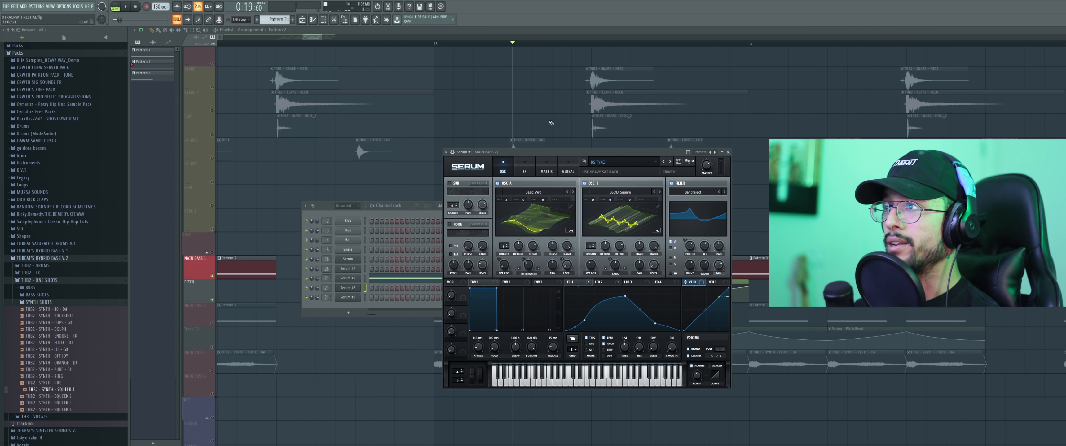
# Unmute MAIN BASS 2 and Track 22 in the playlist and play the section with them.
pyautogui.rightClick(552, 123)
pyautogui.scroll(1, 552, 319)
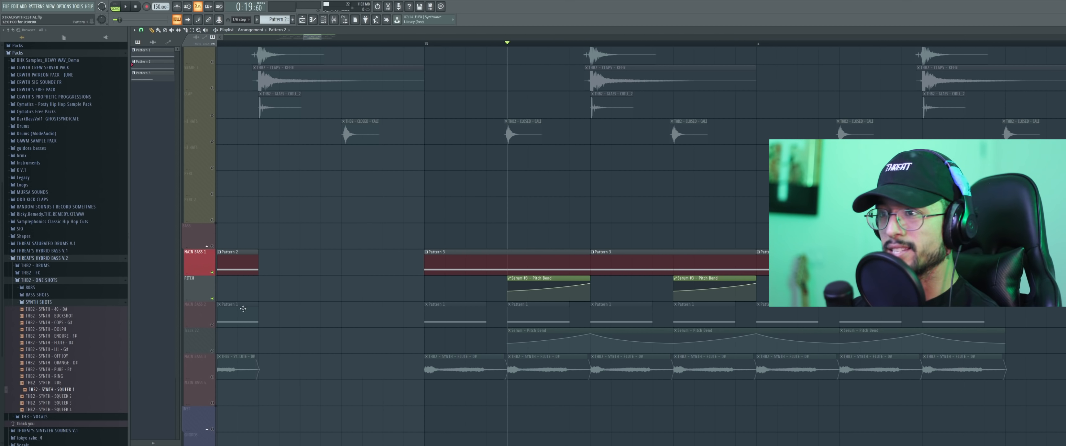
pyautogui.click(212, 324)
pyautogui.click(213, 350)
pyautogui.press('space')
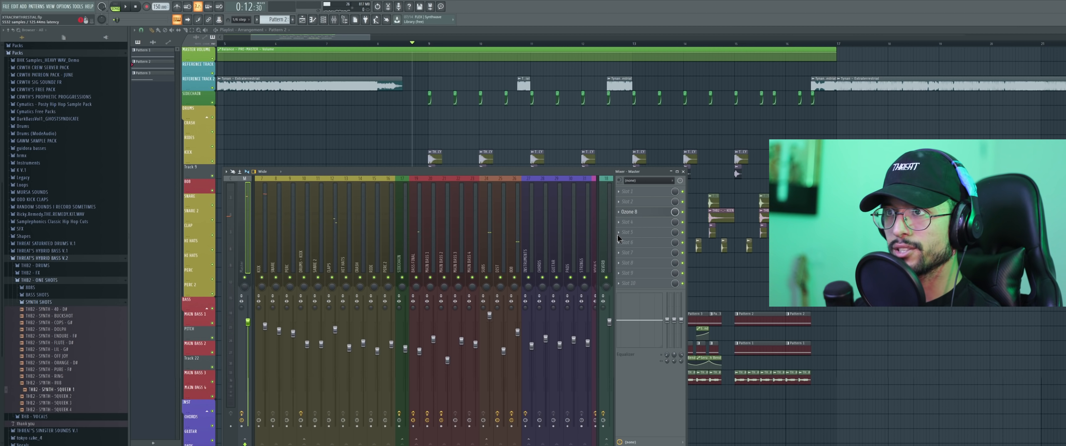
# Check Ozone 8 on the master, and open SerumFX on the MAIN BASS 1 mixer track while the drop plays.
pyautogui.click(630, 212)
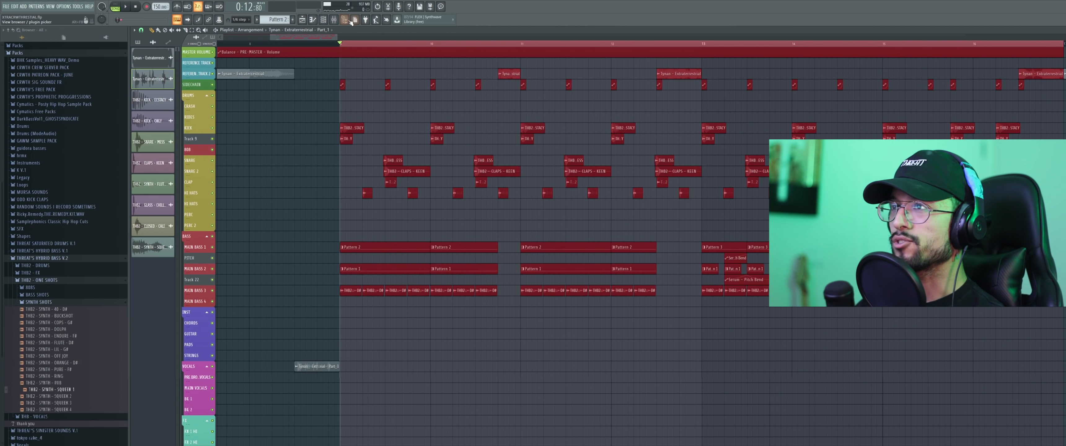
pyautogui.click(333, 19)
pyautogui.scroll(3, 408, 260)
pyautogui.click(387, 259)
pyautogui.click(374, 257)
pyautogui.press('space')
pyautogui.click(633, 211)
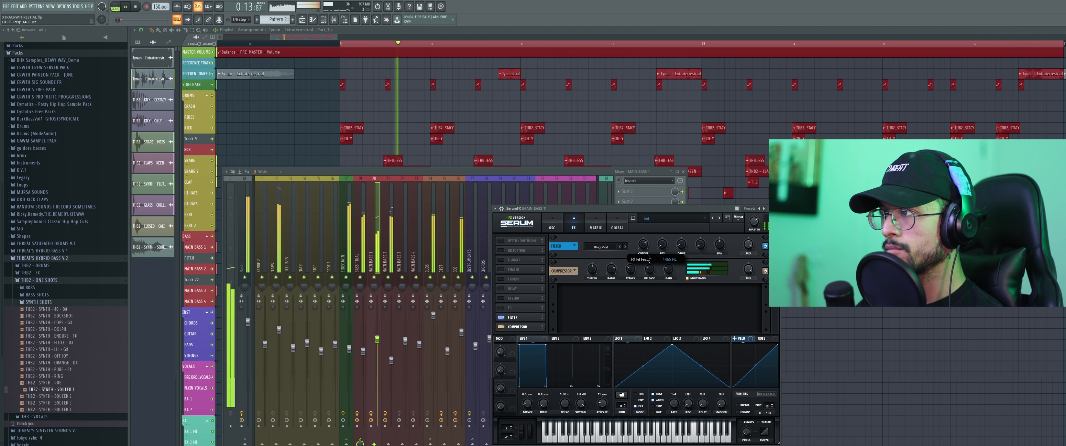
# Sweep the cutoff of SerumFX's Ring Mod filter on MAIN BASS 1 during playback, and stop the playback.
pyautogui.moveTo(646, 251); pyautogui.dragTo(648, 257)
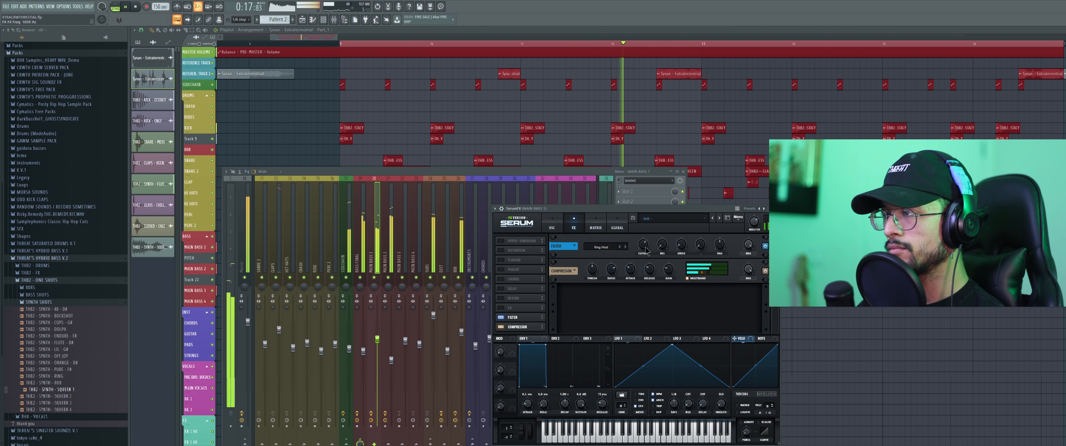
pyautogui.moveTo(645, 246)
pyautogui.moveTo(644, 246); pyautogui.dragTo(650, 269)
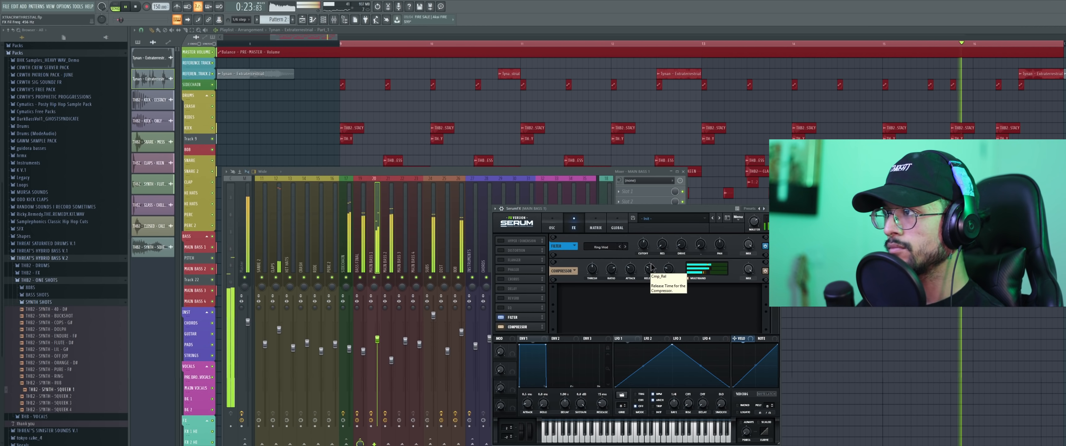
pyautogui.click(812, 214)
pyautogui.scroll(-3, 809, 214)
pyautogui.scroll(-1, 809, 214)
pyautogui.press('space')
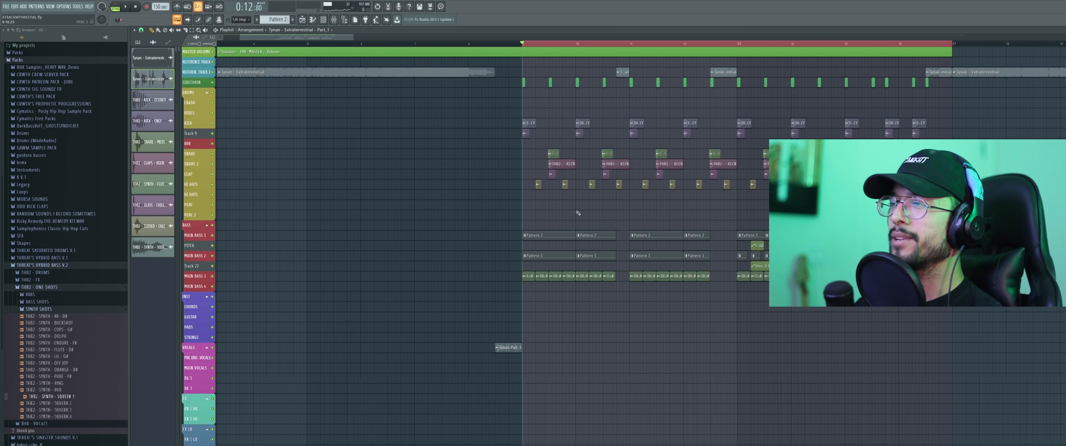
pyautogui.scroll(2, 575, 211)
pyautogui.scroll(2, 620, 240)
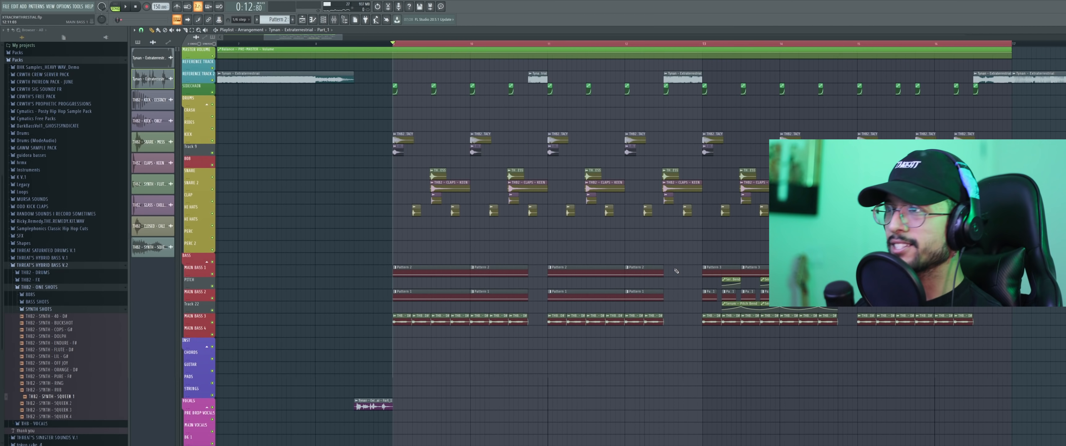